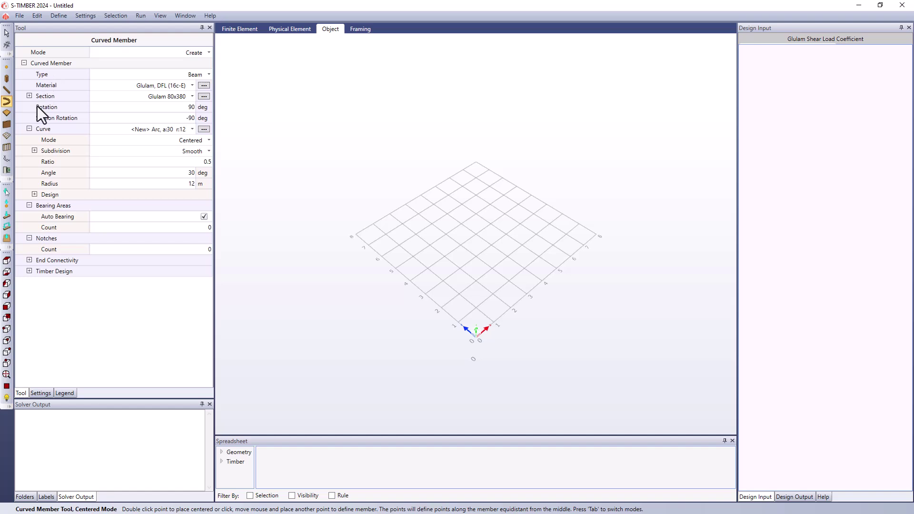
{"action": "left_click", "coordinate": [208, 74]}
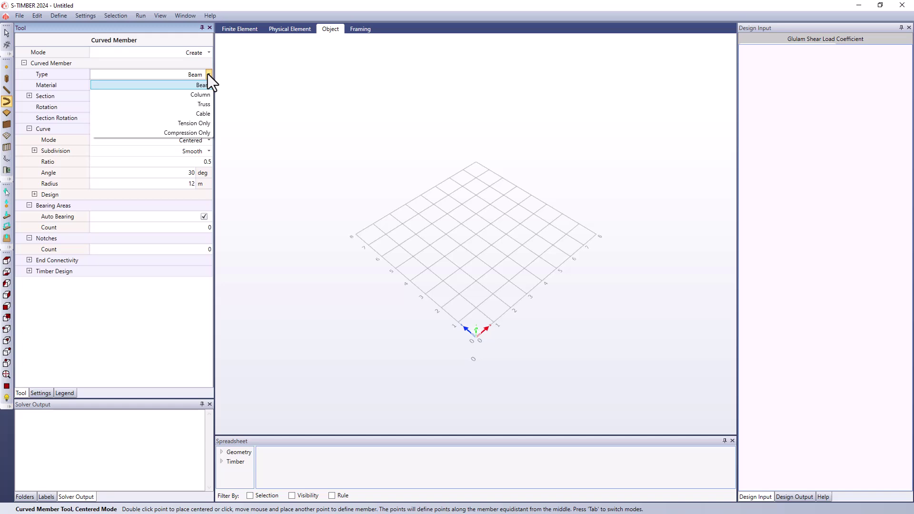
{"action": "left_click", "coordinate": [208, 75]}
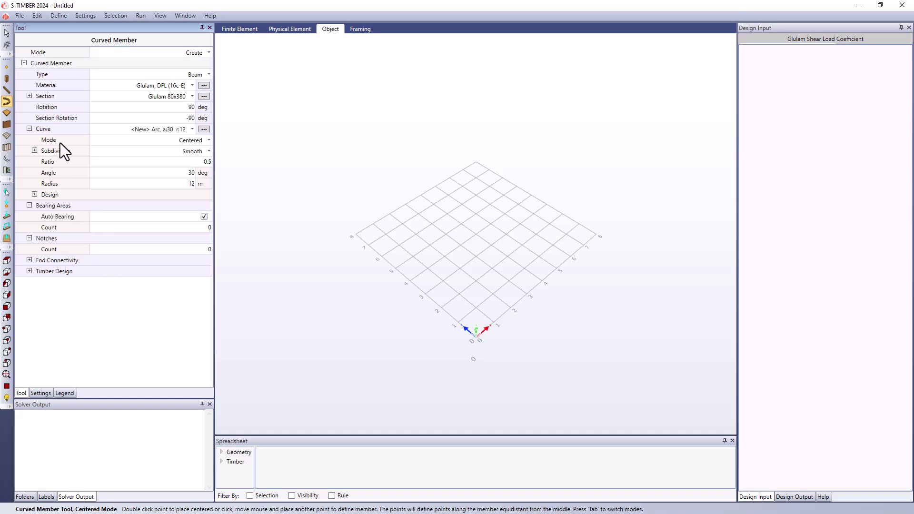
Set the curve mode to End Points and place a 30-degree, 12 m radius beam parallel to X, starting on the Y axis at 5 m
{"action": "left_click", "coordinate": [209, 140]}
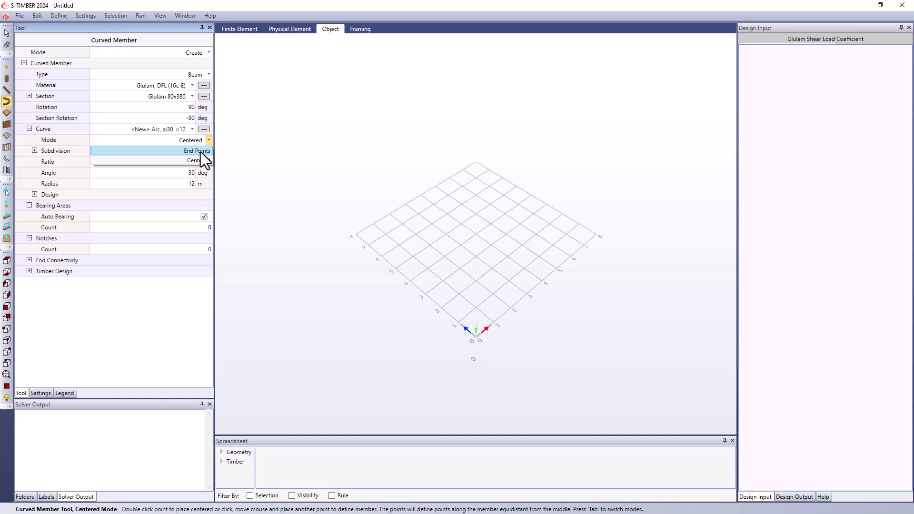
{"action": "left_click", "coordinate": [201, 151]}
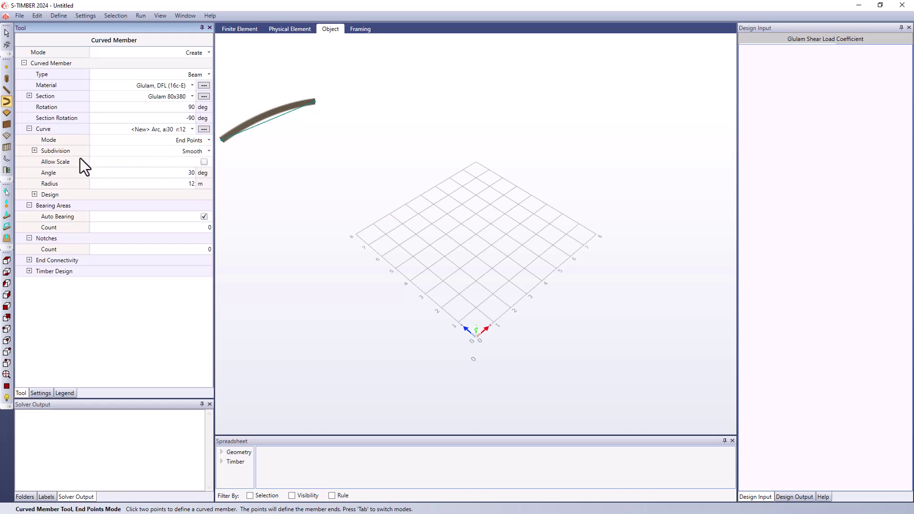
{"action": "middle_click_drag", "start_coordinate": [307, 214], "coordinate": [413, 294]}
{"action": "scroll", "coordinate": [413, 294], "scroll_direction": "up", "scroll_amount": 1}
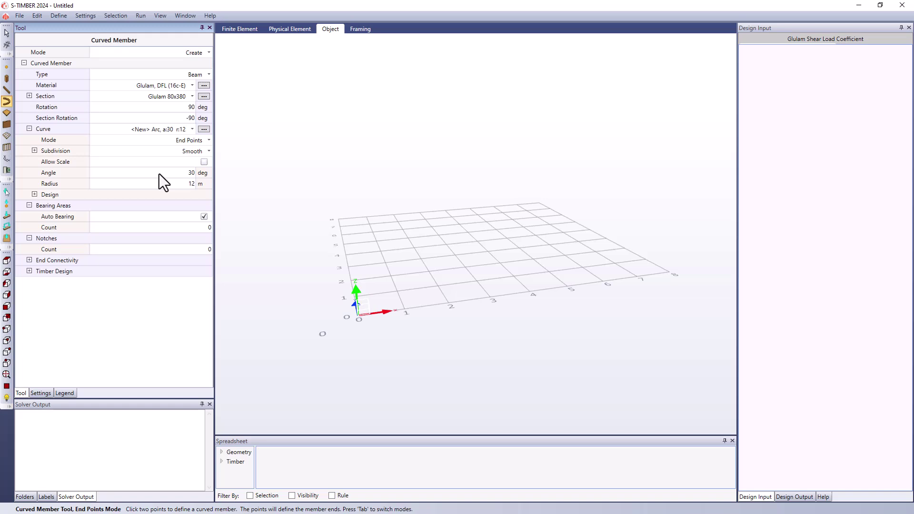
{"action": "left_click", "coordinate": [34, 195]}
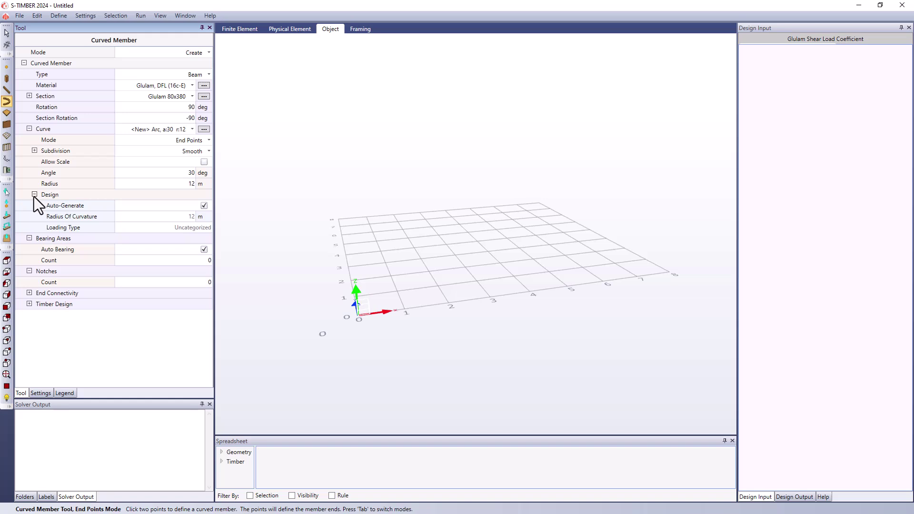
{"action": "left_click", "coordinate": [35, 195]}
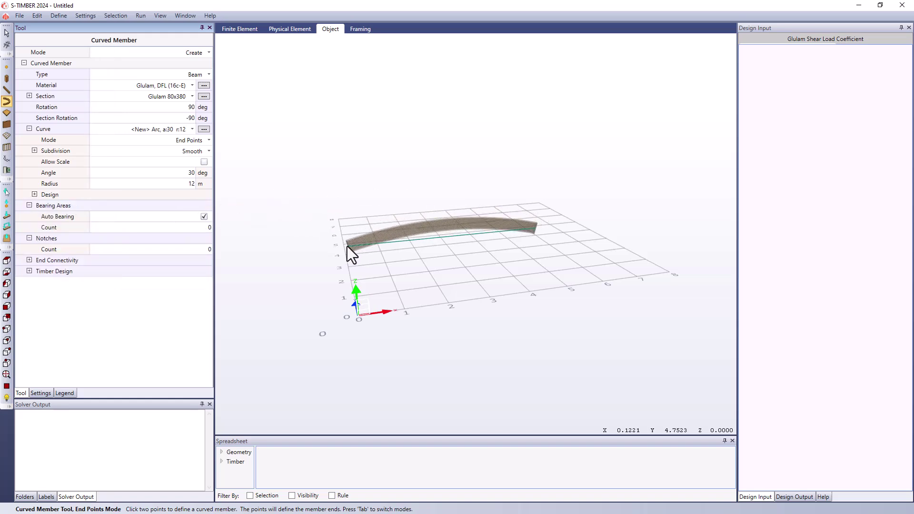
{"action": "left_click", "coordinate": [340, 244]}
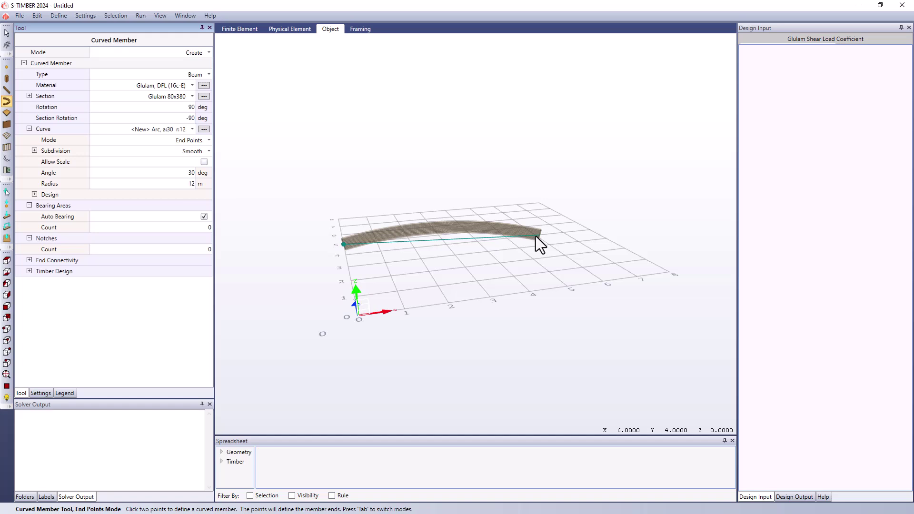
{"action": "left_click", "coordinate": [535, 236]}
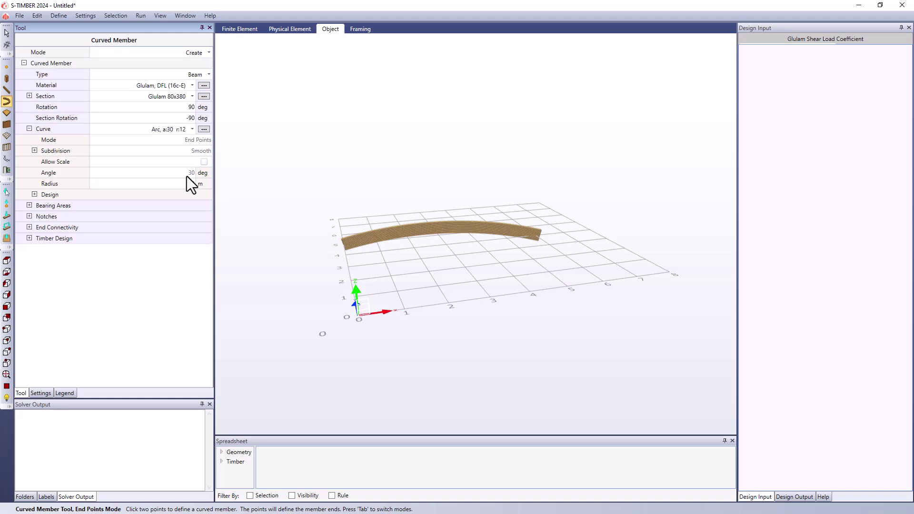
Define a new 45-degree arc curve with Allow Scale on and place a beam with it from (0, 2, 0) to (5, 2, 0)
{"action": "left_click", "coordinate": [190, 130]}
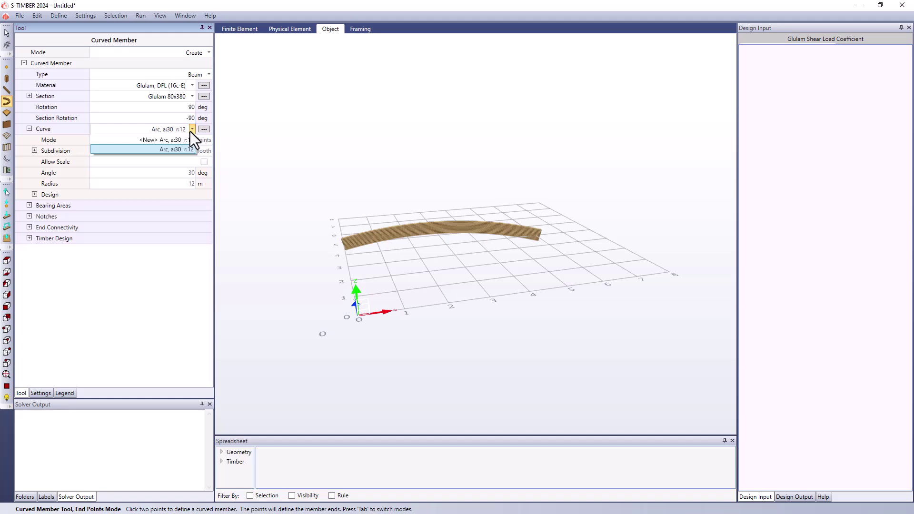
{"action": "left_click", "coordinate": [167, 142]}
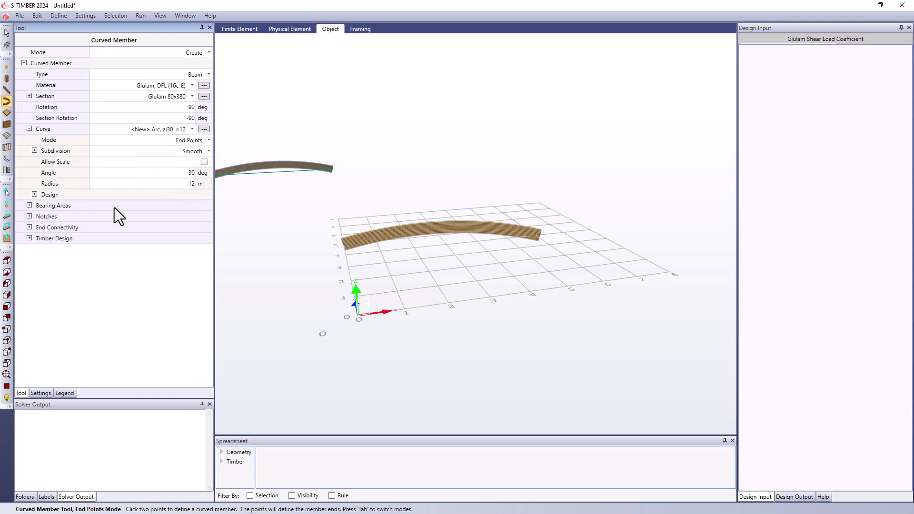
{"action": "left_click", "coordinate": [204, 162]}
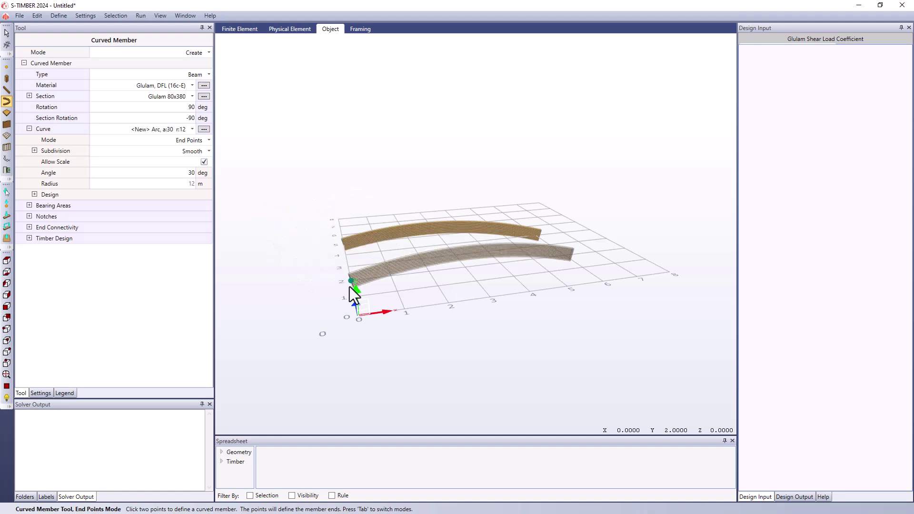
{"action": "left_click", "coordinate": [182, 178]}
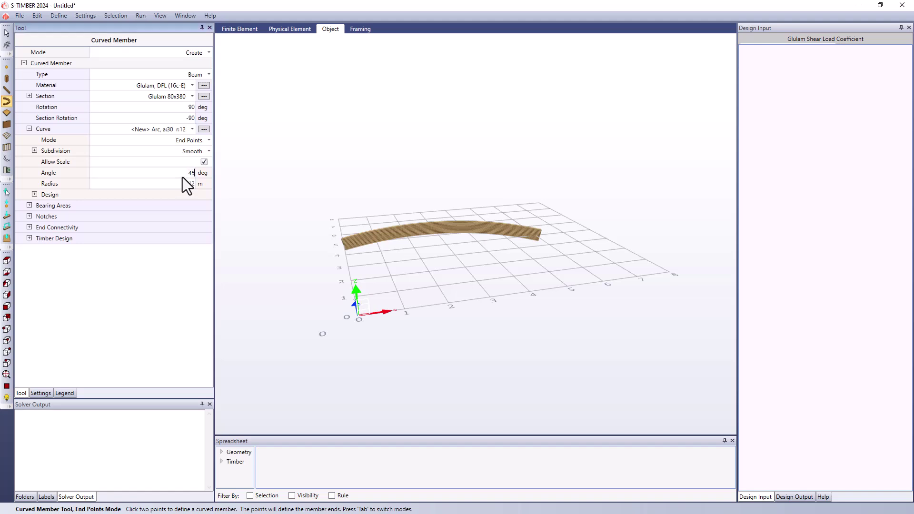
{"action": "key", "text": "Tab"}
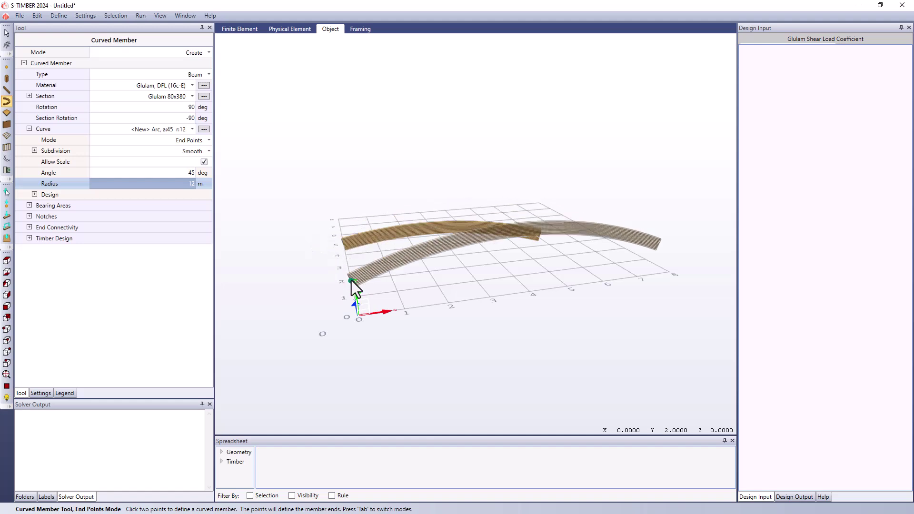
{"action": "left_click", "coordinate": [351, 281]}
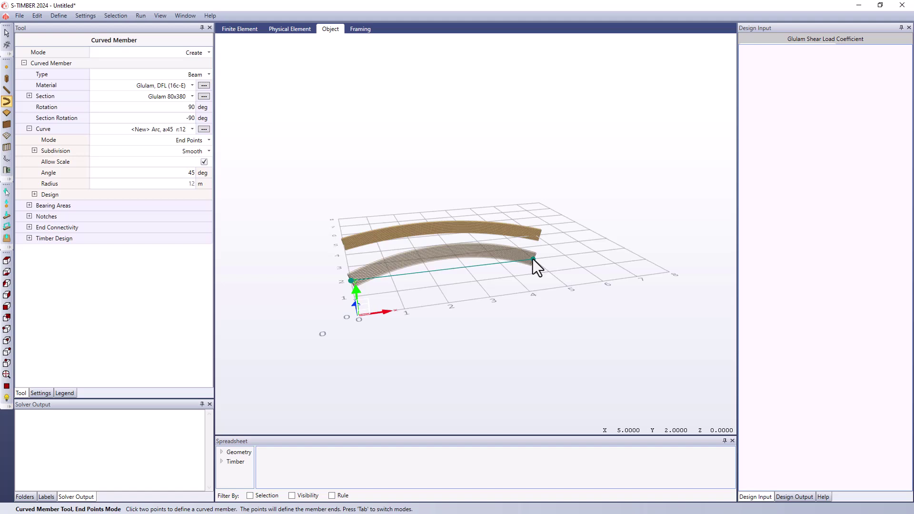
{"action": "left_click", "coordinate": [533, 259]}
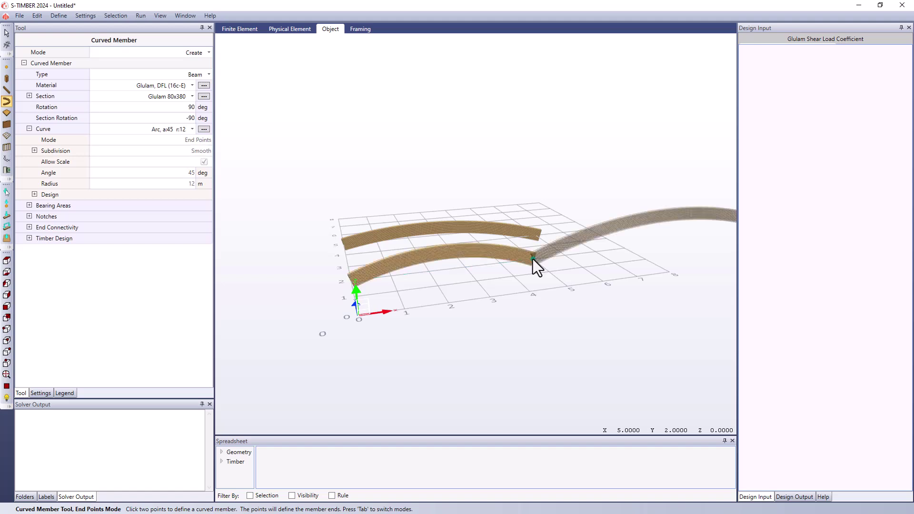
Define a new 45-degree arc curve with Allow Scale off and radius 8 m, and place a beam from the origin along X
{"action": "middle_click_drag", "start_coordinate": [326, 267], "coordinate": [342, 271]}
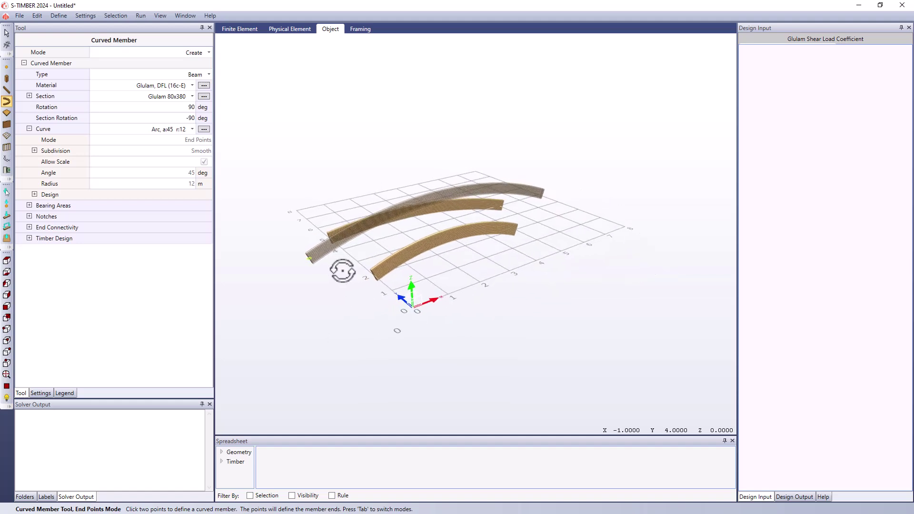
{"action": "left_click", "coordinate": [187, 132]}
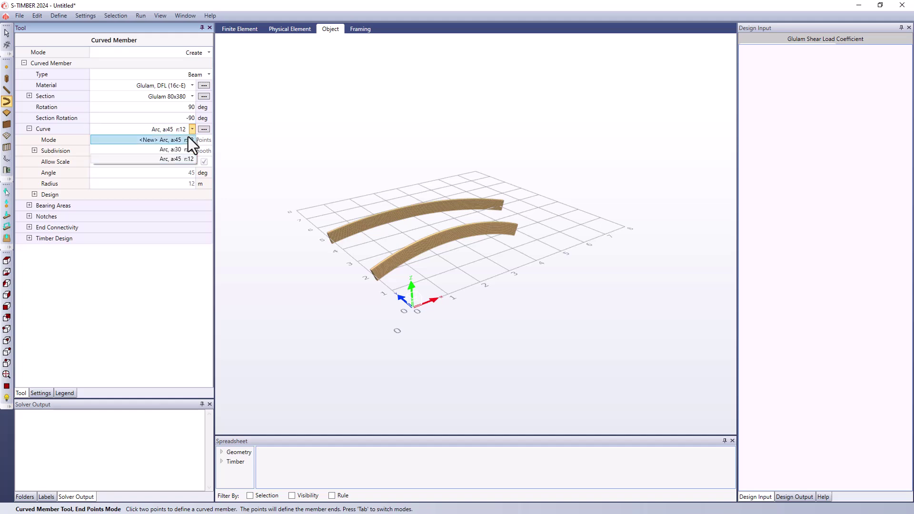
{"action": "left_click", "coordinate": [184, 140]}
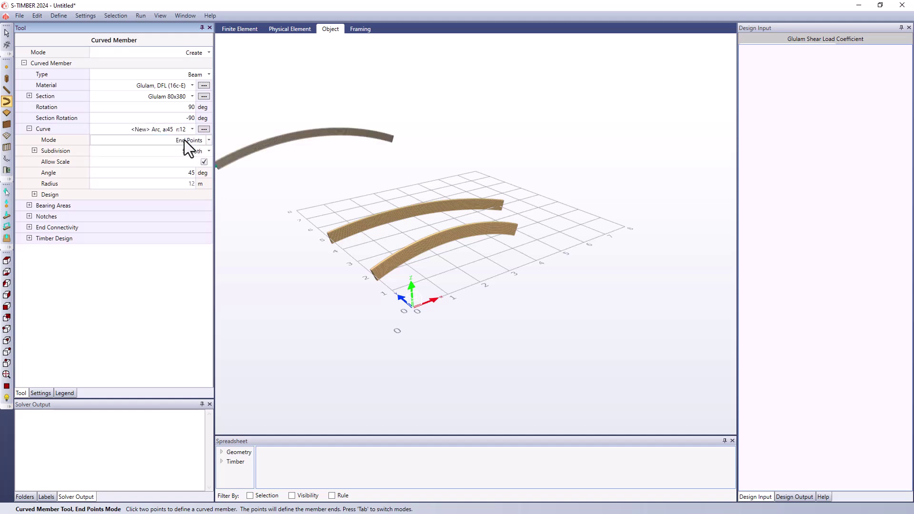
{"action": "left_click", "coordinate": [204, 163]}
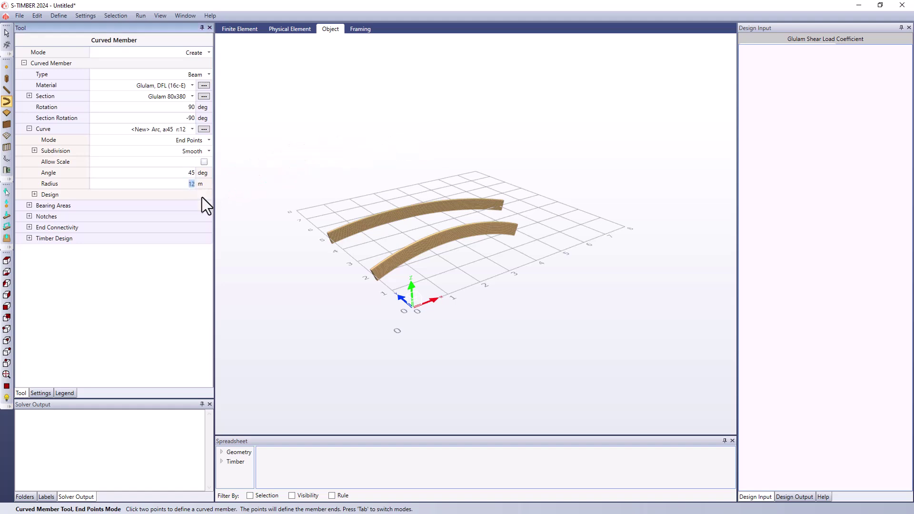
{"action": "type", "text": "8"}
{"action": "key", "text": "Return"}
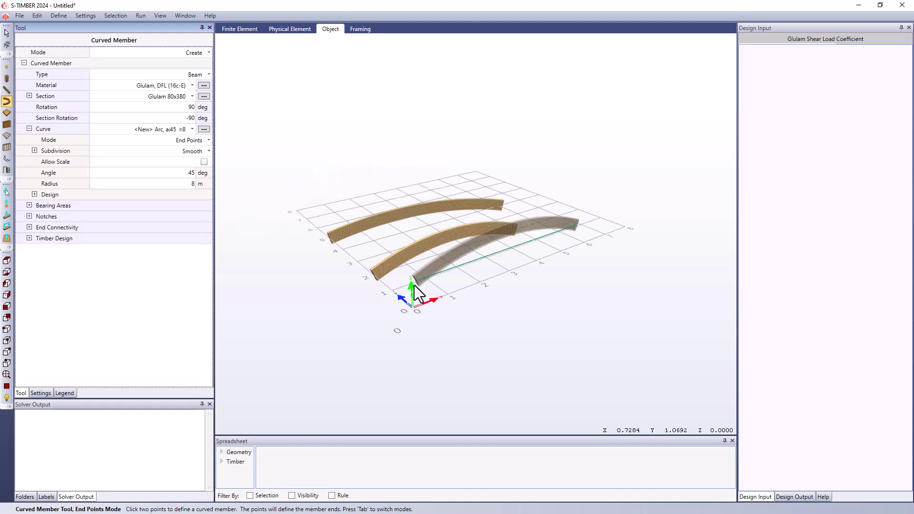
{"action": "left_click", "coordinate": [413, 308]}
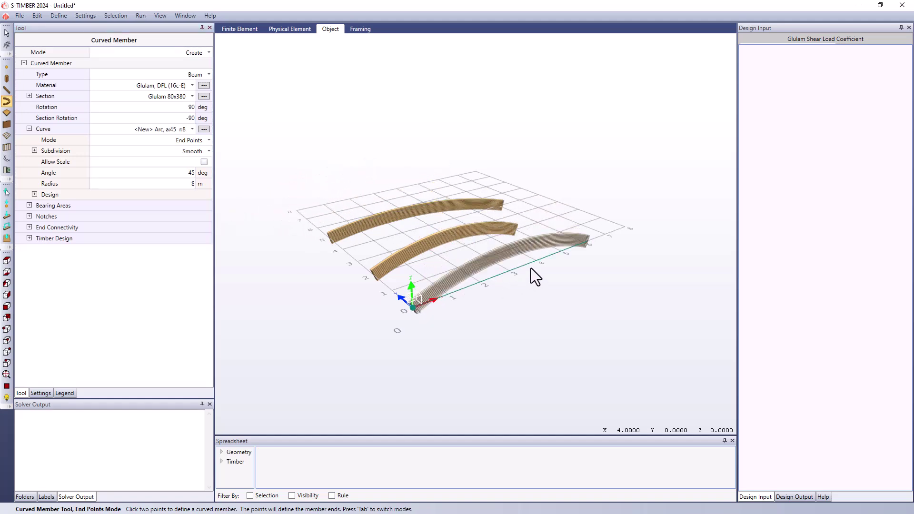
{"action": "left_click", "coordinate": [586, 245]}
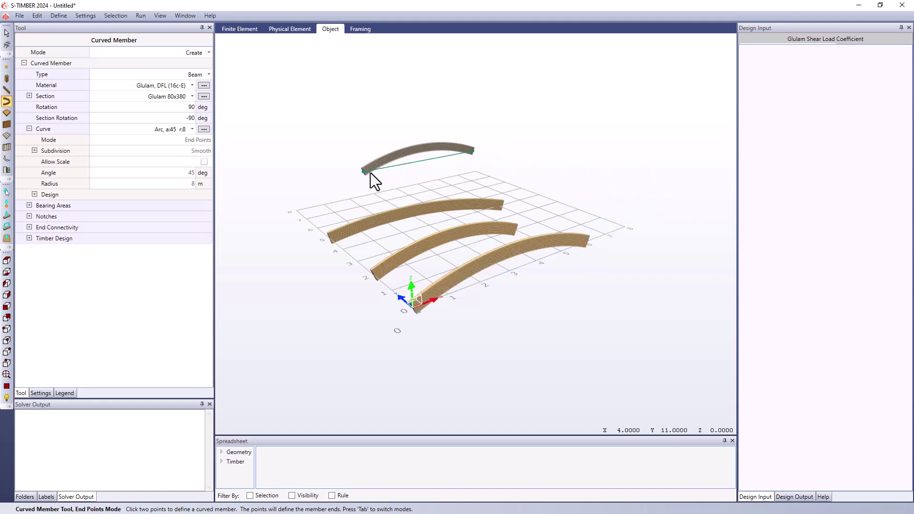
Define a new 45-degree, 8 m radius curve in Centered mode and place a beam along X with its first point at (-3, 2, 0)
{"action": "middle_click_drag", "start_coordinate": [373, 179], "coordinate": [372, 199]}
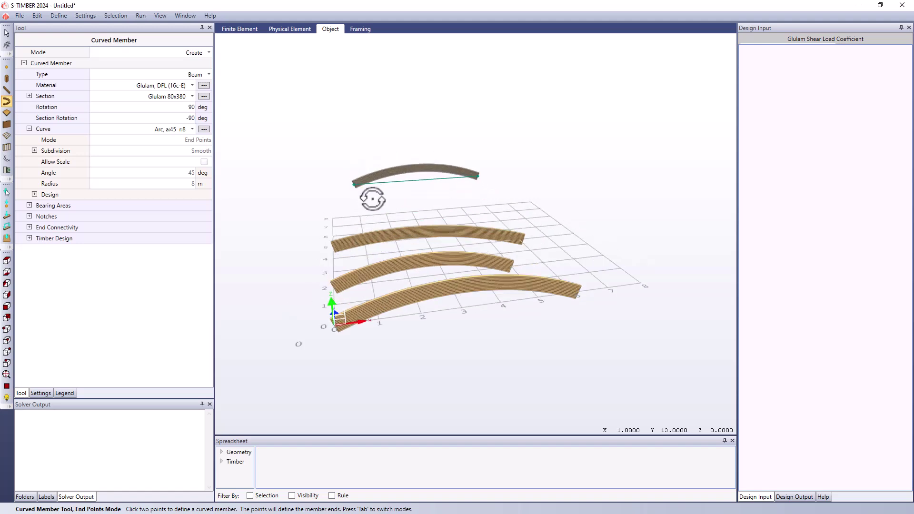
{"action": "middle_click_drag", "start_coordinate": [359, 187], "coordinate": [380, 214]}
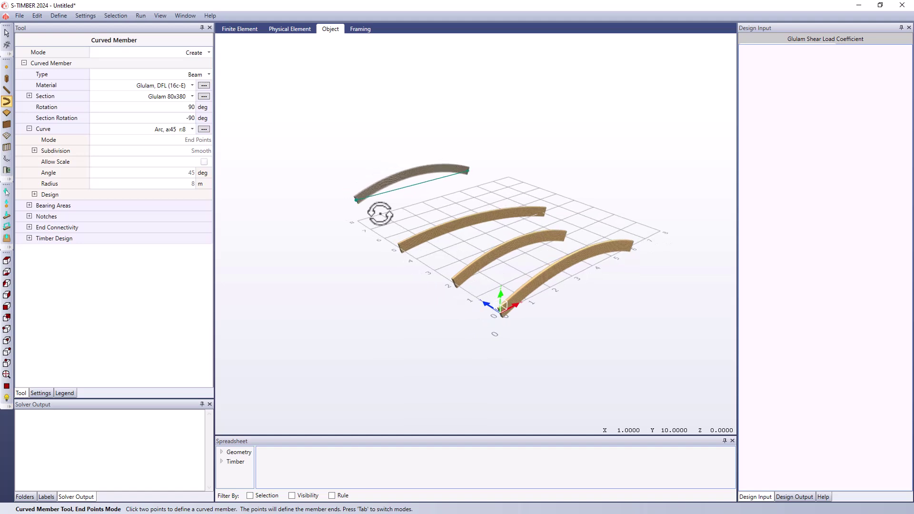
{"action": "left_click", "coordinate": [187, 132]}
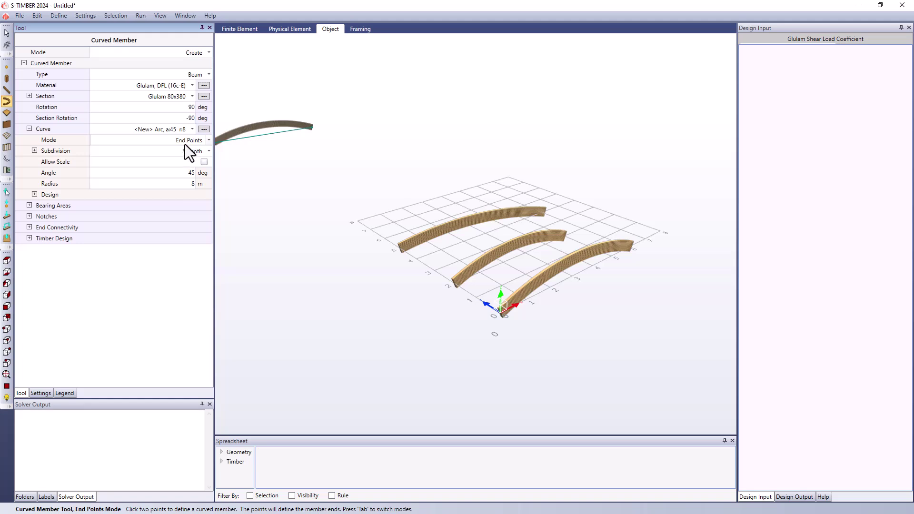
{"action": "left_click", "coordinate": [194, 144]}
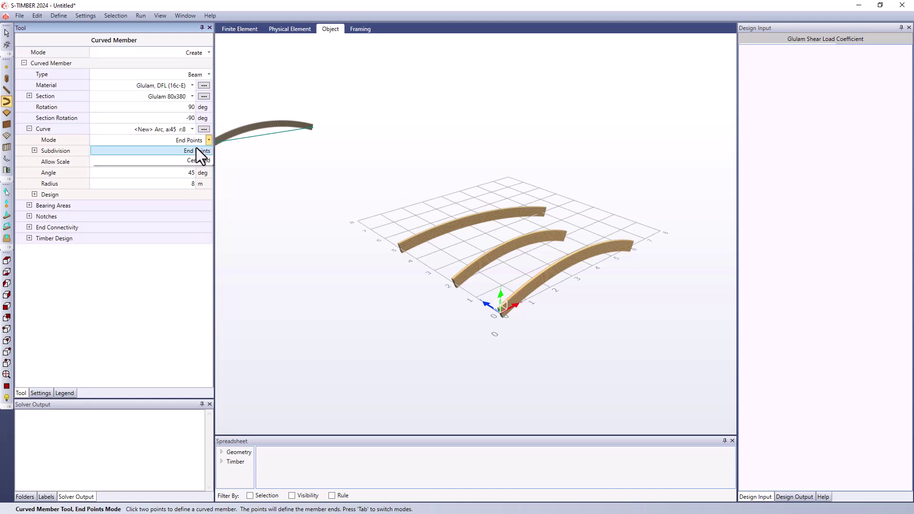
{"action": "left_click", "coordinate": [199, 161]}
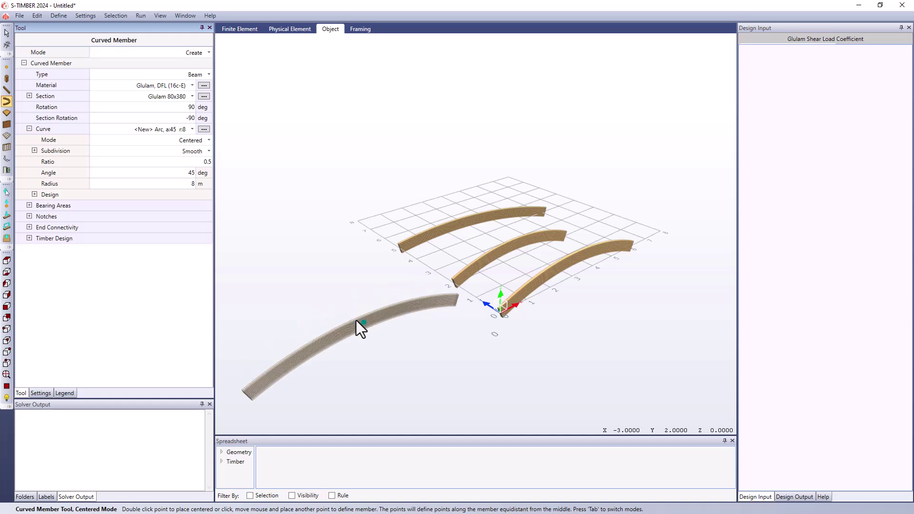
{"action": "left_click", "coordinate": [356, 321]}
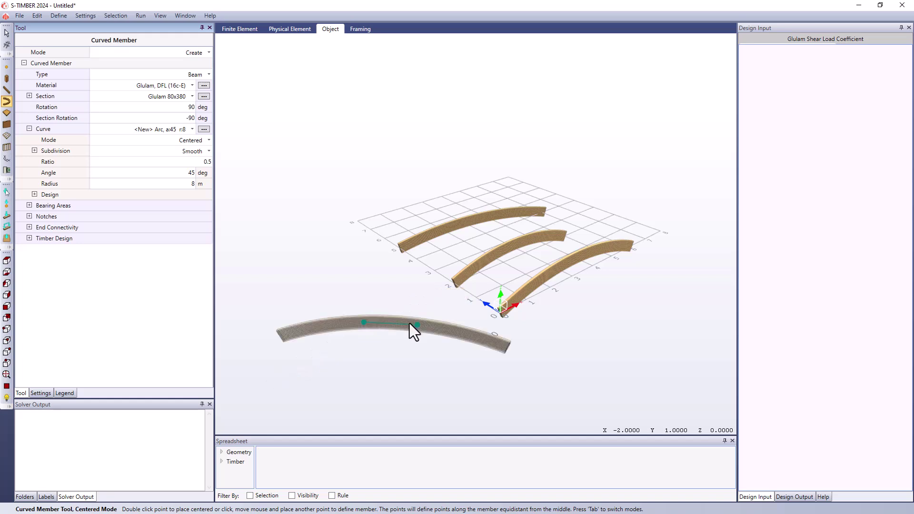
{"action": "left_click", "coordinate": [404, 311]}
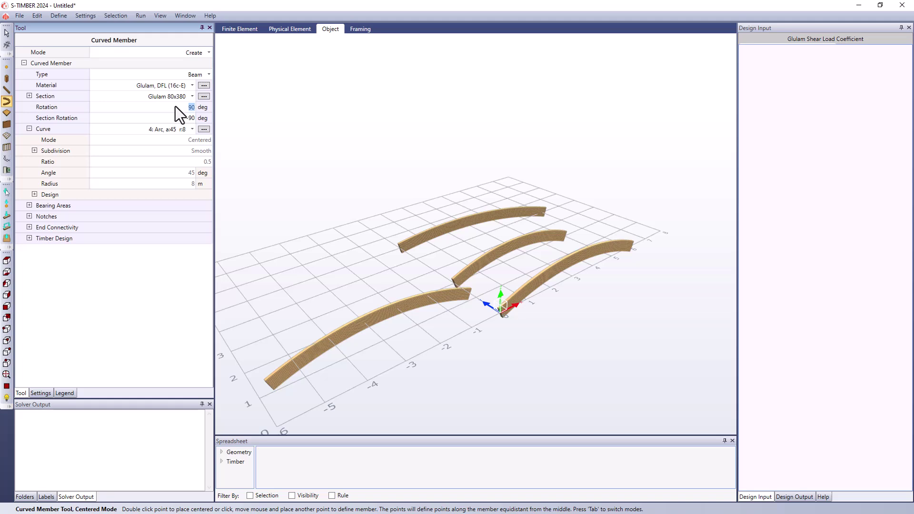
Set the member rotation to 0 degrees and place another centered beam along X with its first point at (-3, 4, 0)
{"action": "key", "text": "Tab"}
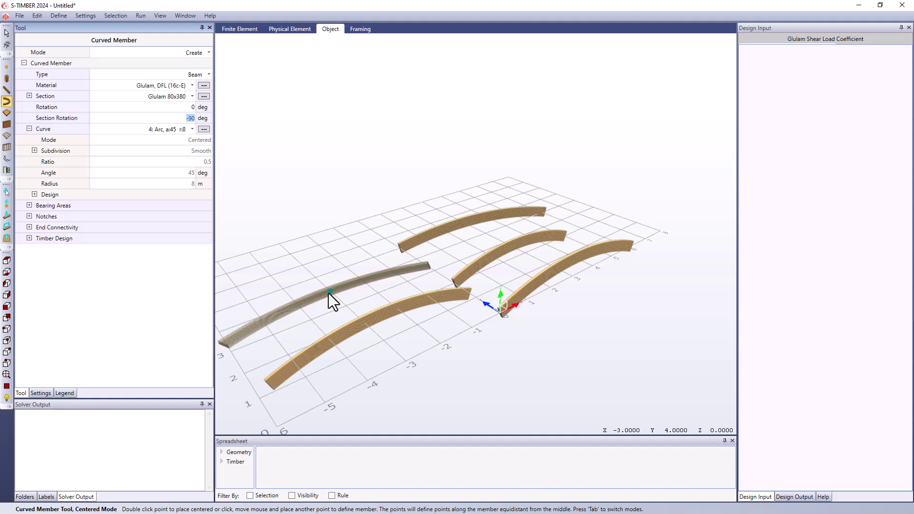
{"action": "left_click", "coordinate": [330, 292]}
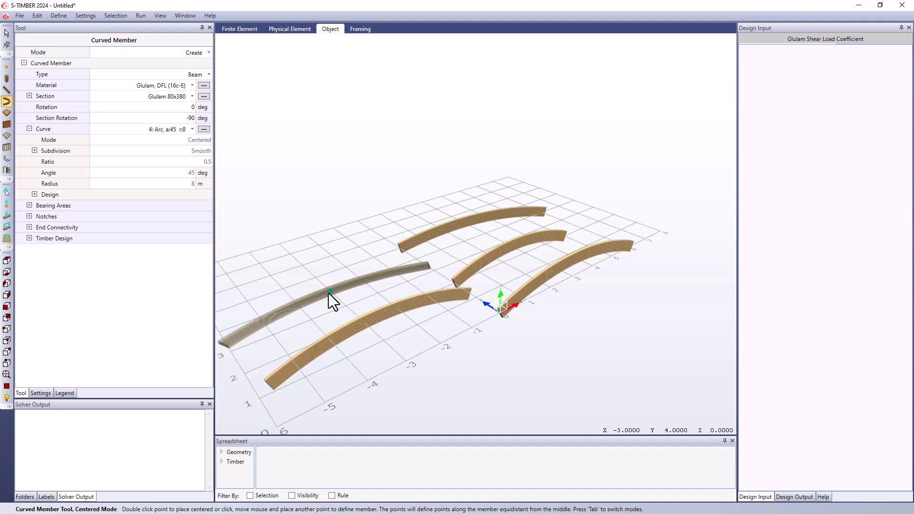
{"action": "left_click", "coordinate": [362, 279]}
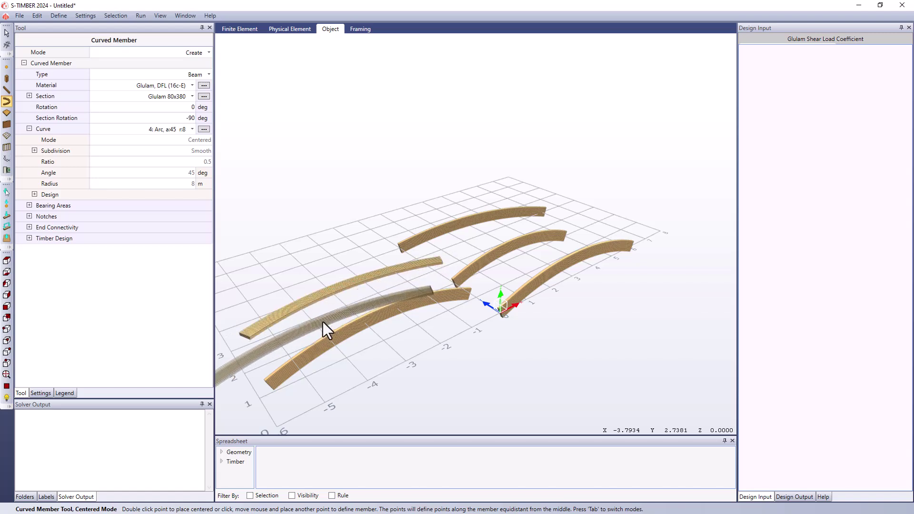
{"action": "scroll", "coordinate": [314, 319], "scroll_direction": "up", "scroll_amount": 5}
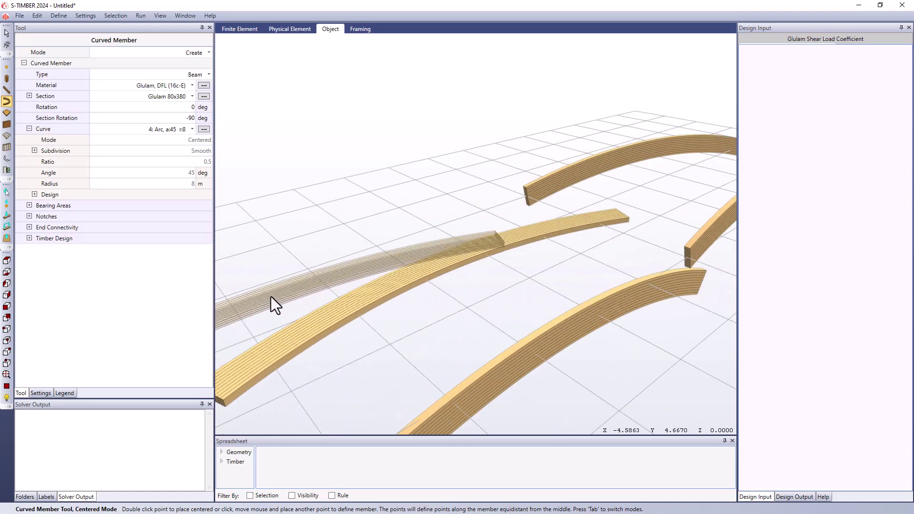
{"action": "middle_click_drag", "start_coordinate": [271, 299], "coordinate": [322, 294]}
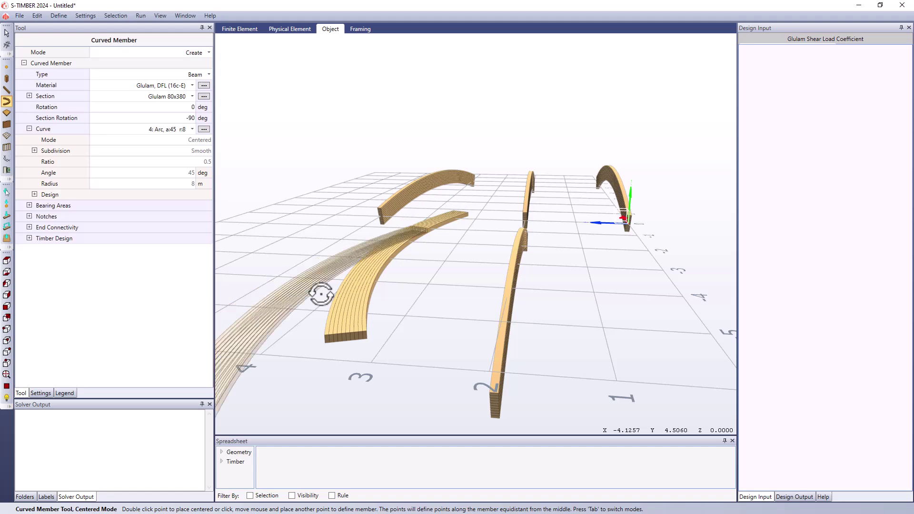
Set the section rotation to 0 degrees and place a centered beam along X through (-3, 6, 0) and (-4, 6, 0)
{"action": "scroll", "coordinate": [493, 307], "scroll_direction": "up", "scroll_amount": 1}
{"action": "scroll", "coordinate": [492, 307], "scroll_direction": "down", "scroll_amount": 2}
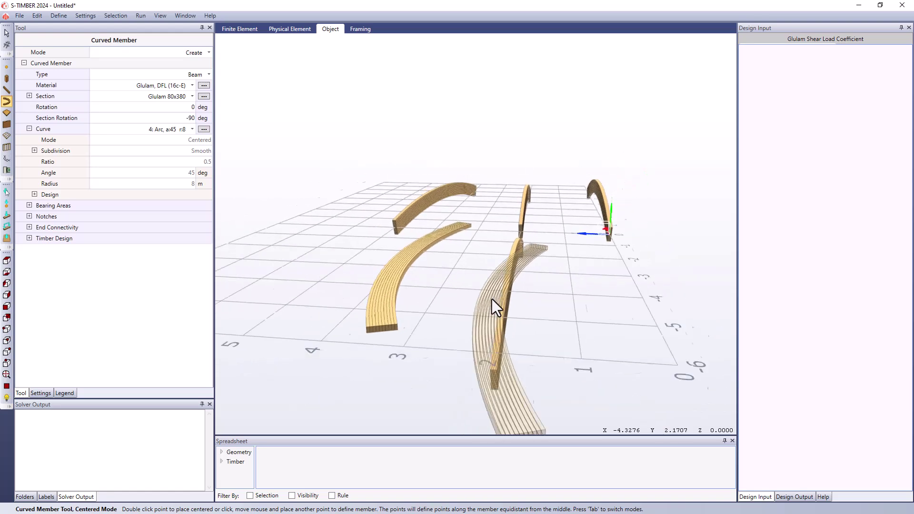
{"action": "left_click", "coordinate": [184, 121]}
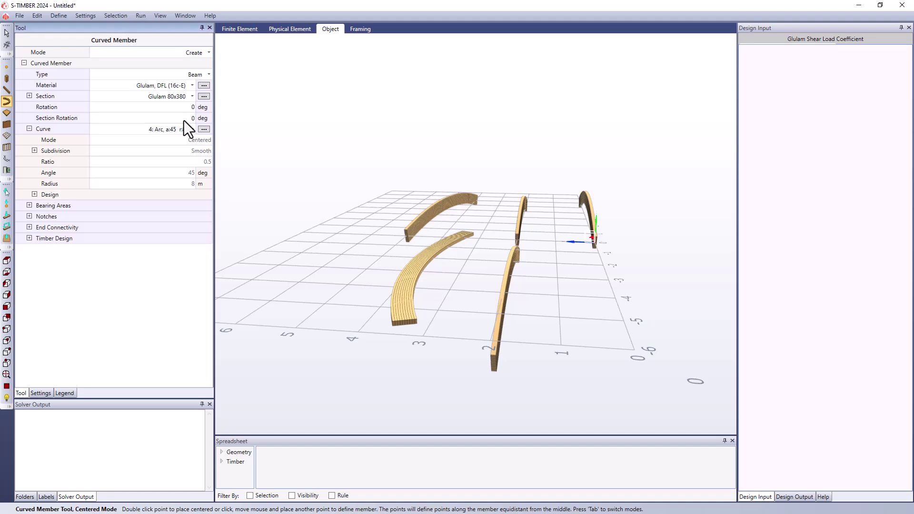
{"action": "key", "text": "Return"}
{"action": "scroll", "coordinate": [334, 273], "scroll_direction": "up", "scroll_amount": 1}
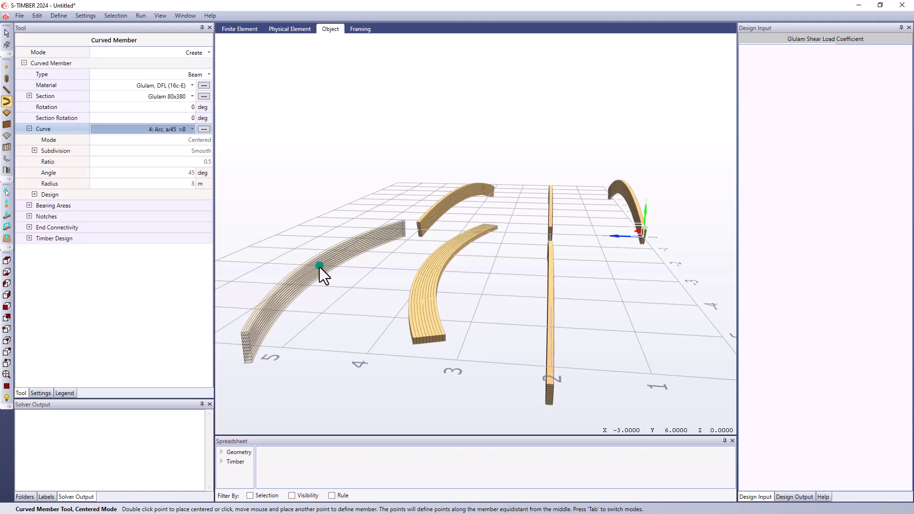
{"action": "left_click", "coordinate": [319, 267]}
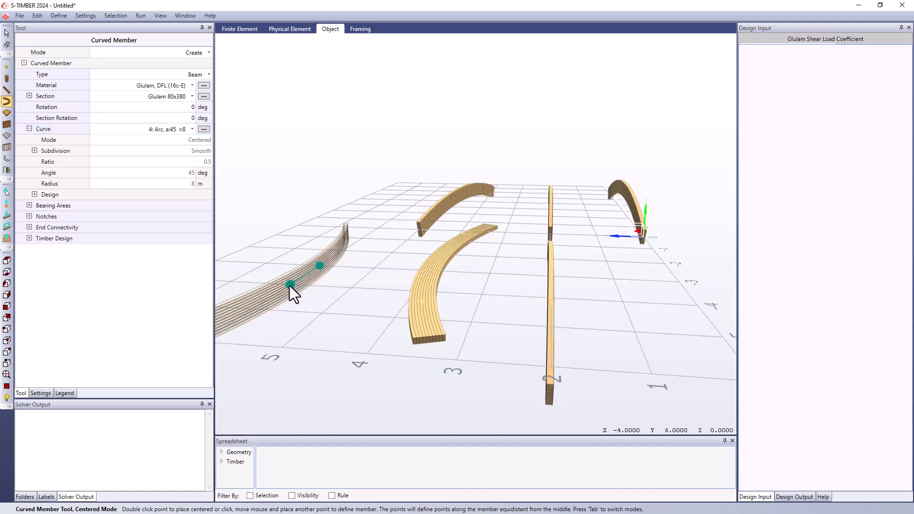
{"action": "middle_click_drag", "start_coordinate": [291, 285], "coordinate": [340, 251]}
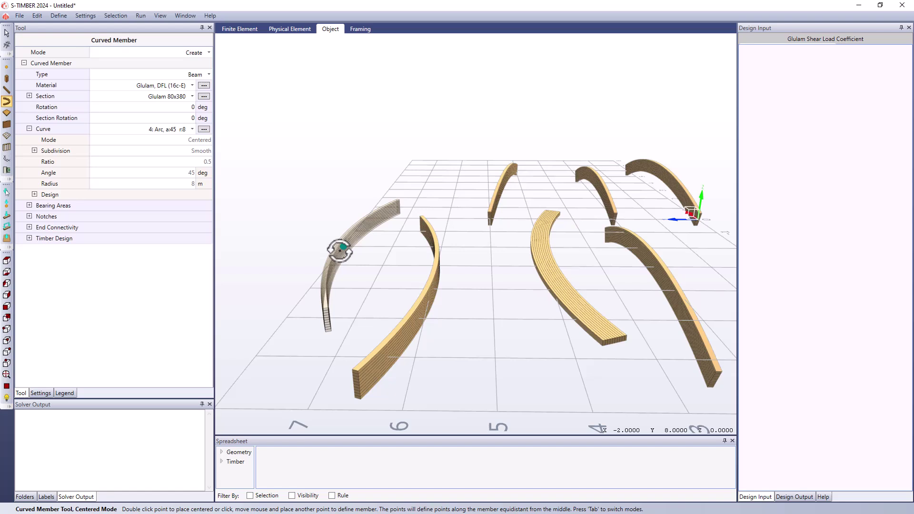
Define a new 45-degree arc curve in End Points mode with Allow Scale on, rotation 90 degrees and section rotation -90 degrees
{"action": "left_click", "coordinate": [192, 130]}
{"action": "left_click", "coordinate": [189, 139]}
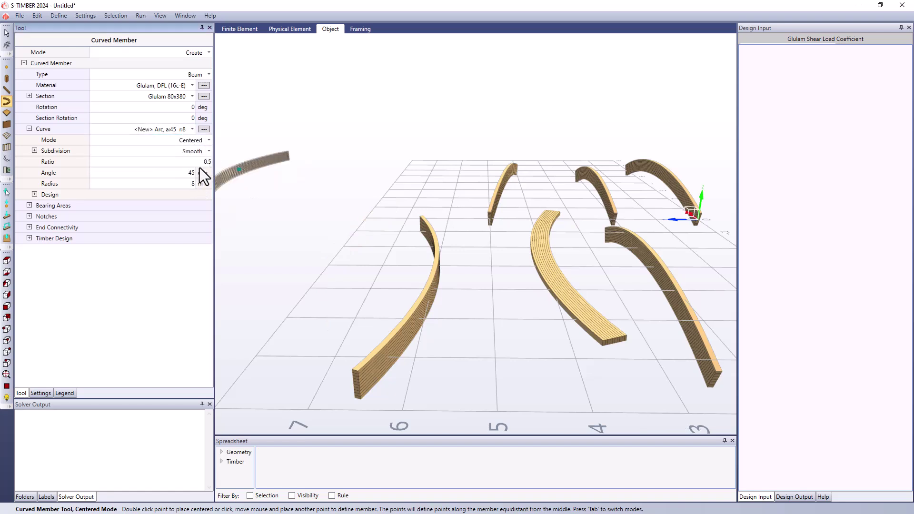
{"action": "key", "text": "Tab"}
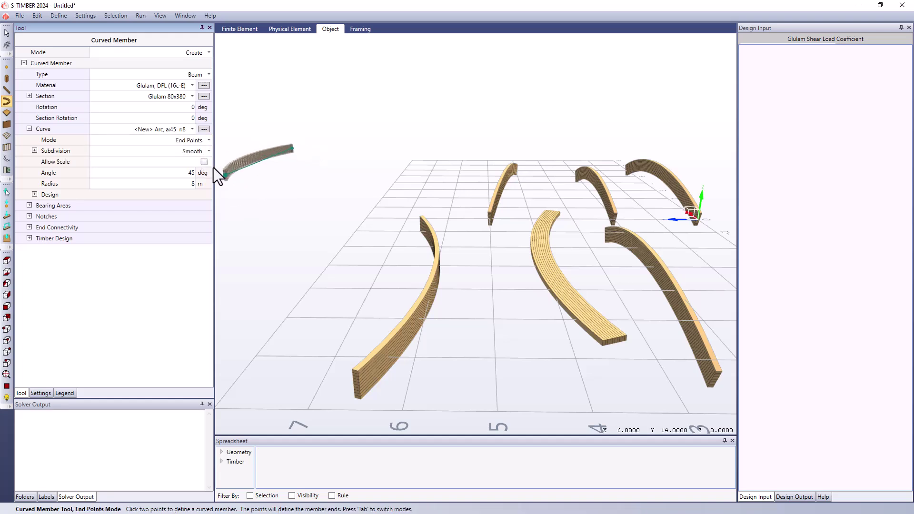
{"action": "left_click", "coordinate": [204, 162]}
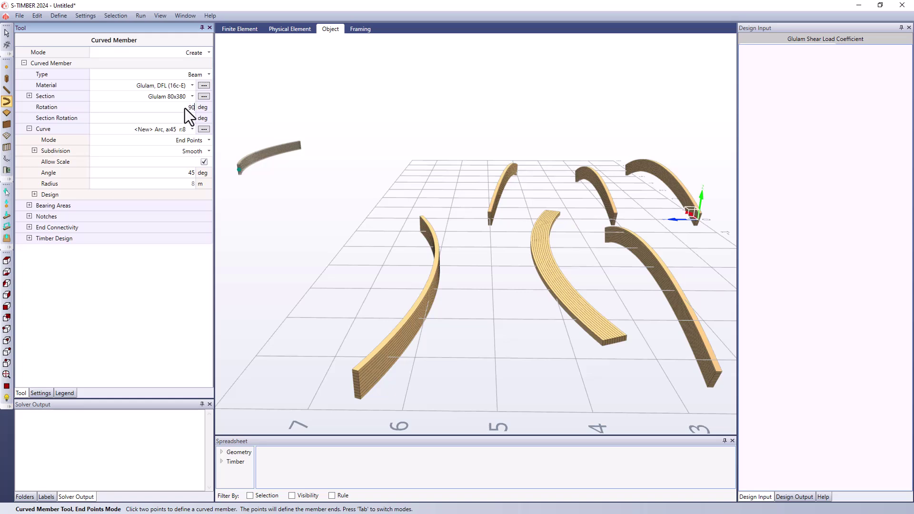
{"action": "key", "text": "Tab"}
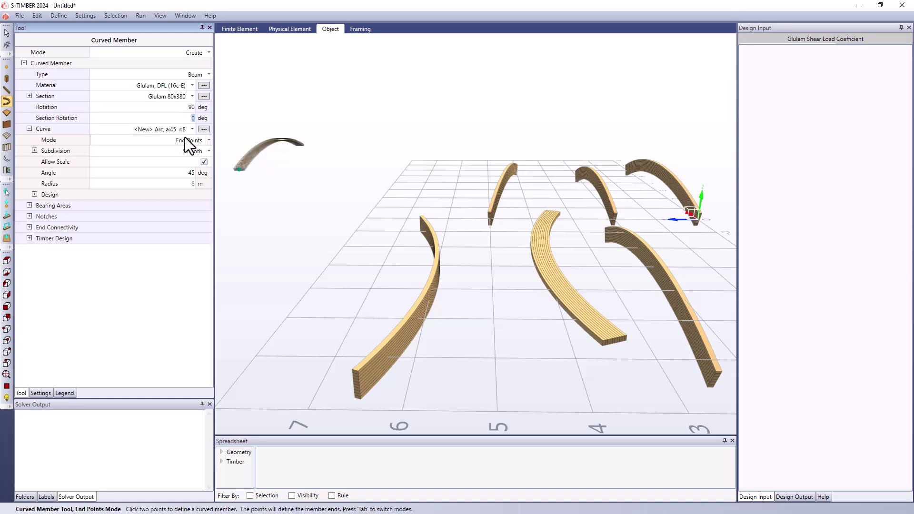
{"action": "type", "text": "-90"}
{"action": "key", "text": "Tab"}
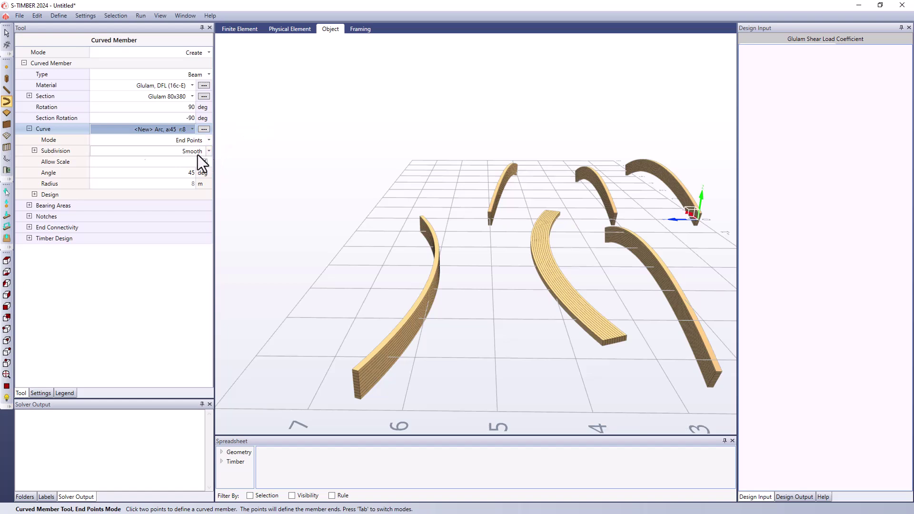
Keep Smooth subdivision with a 0.15 m element size and place a beam from (-6, 8, 0) to (-3, 8, 0)
{"action": "left_click", "coordinate": [35, 151]}
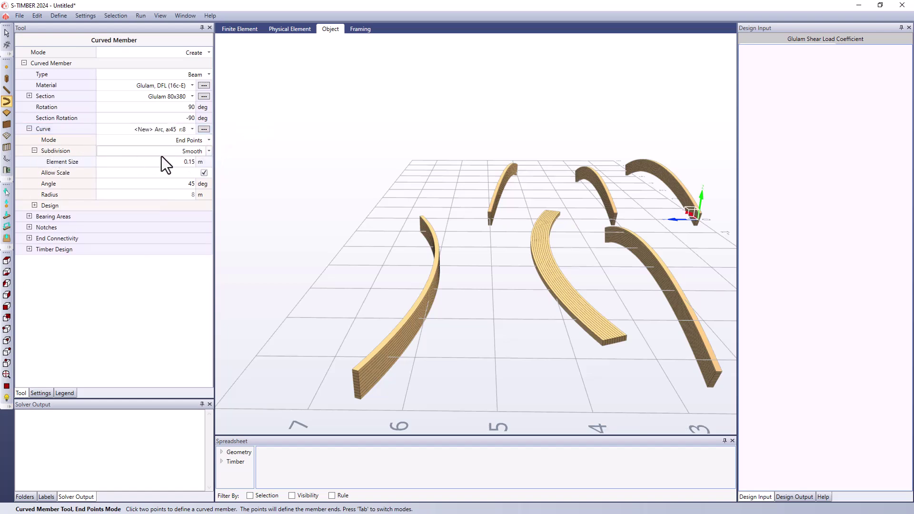
{"action": "left_click", "coordinate": [205, 156]}
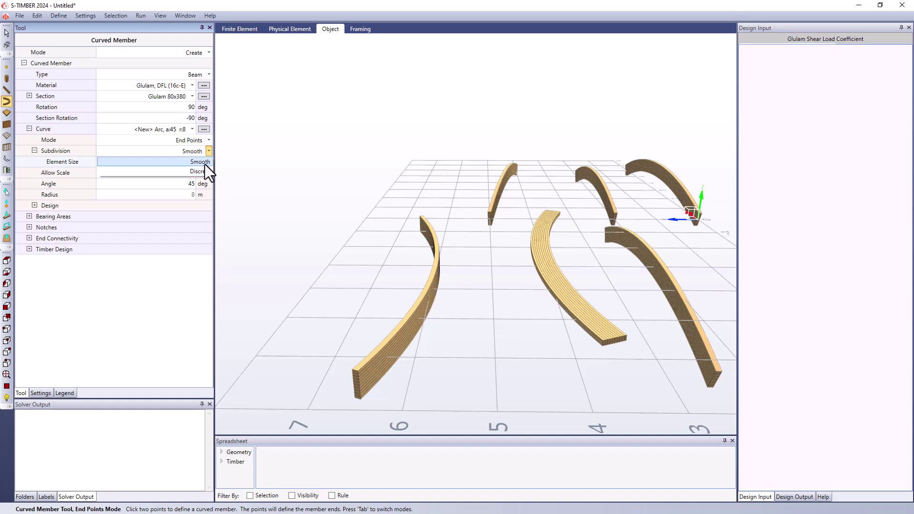
{"action": "left_click", "coordinate": [205, 163]}
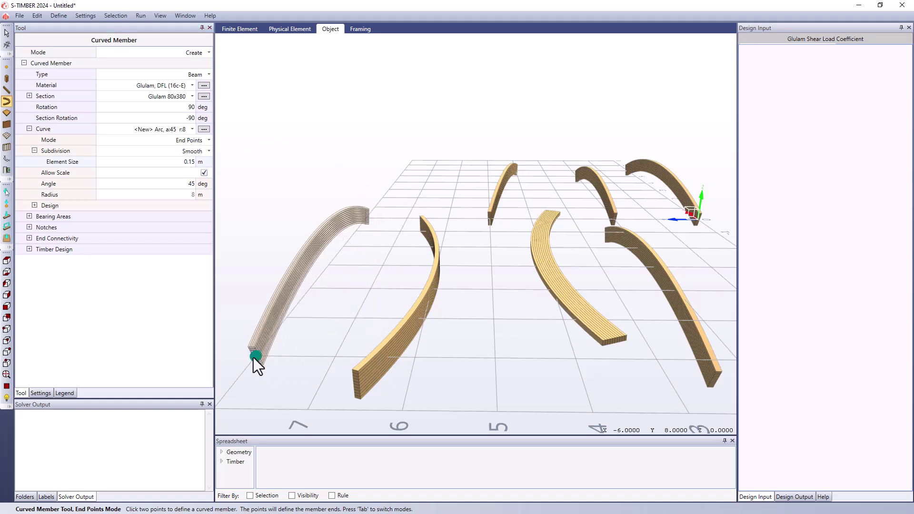
{"action": "left_click", "coordinate": [254, 358]}
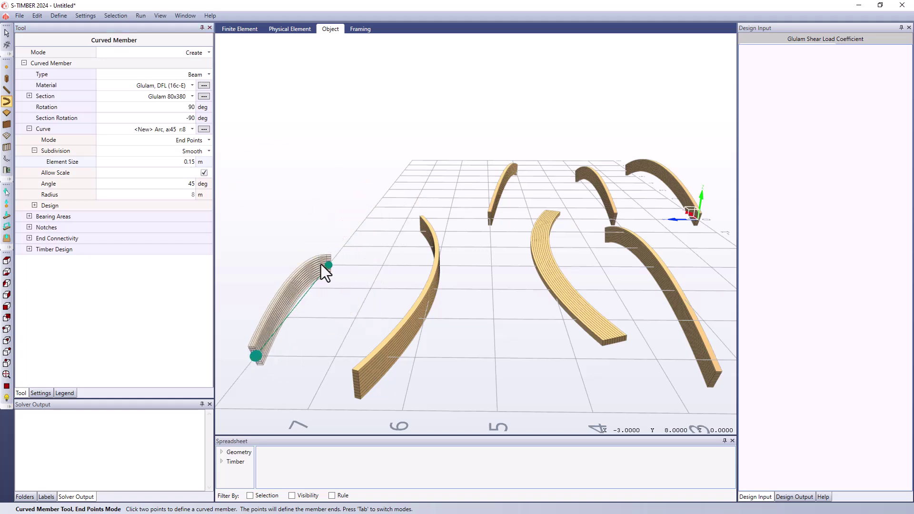
{"action": "left_click", "coordinate": [326, 265]}
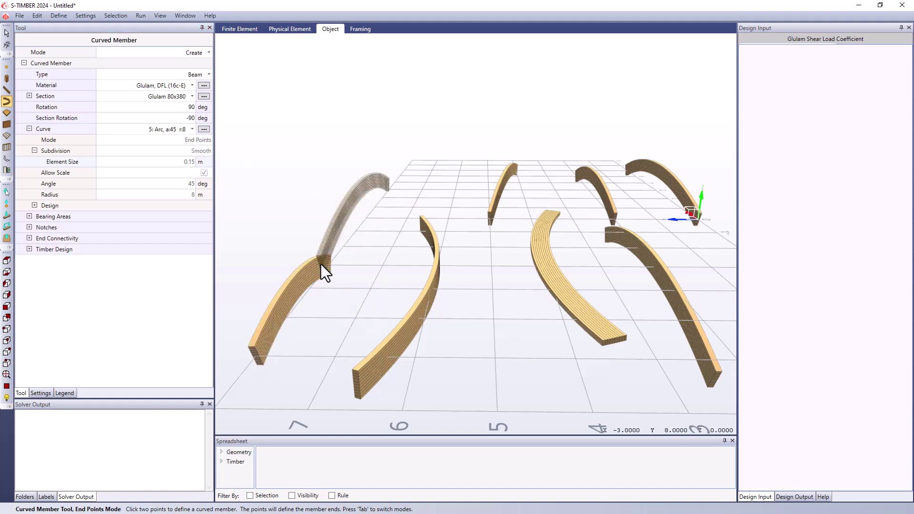
Examine the node and element spacing of the smooth-subdivision beam in the Finite Element view
{"action": "left_click", "coordinate": [247, 33]}
{"action": "middle_click_drag", "start_coordinate": [333, 307], "coordinate": [344, 271]}
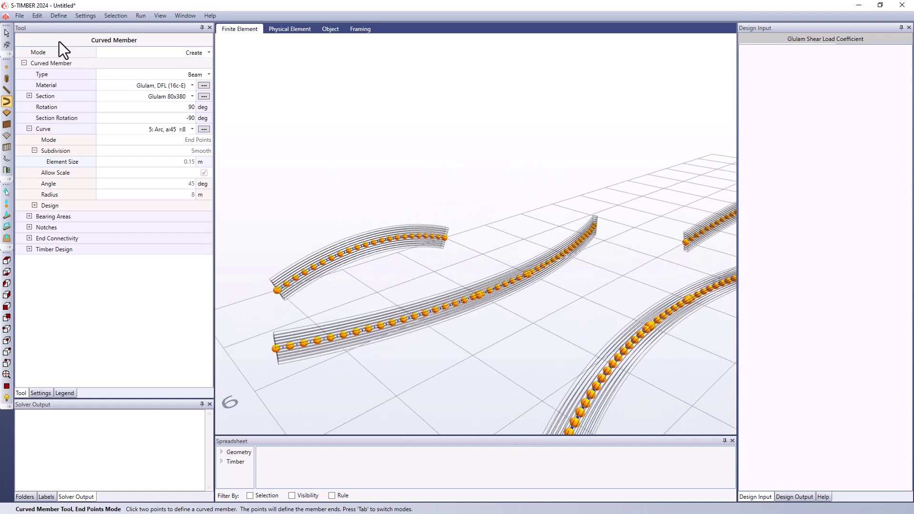
{"action": "left_click", "coordinate": [5, 33]}
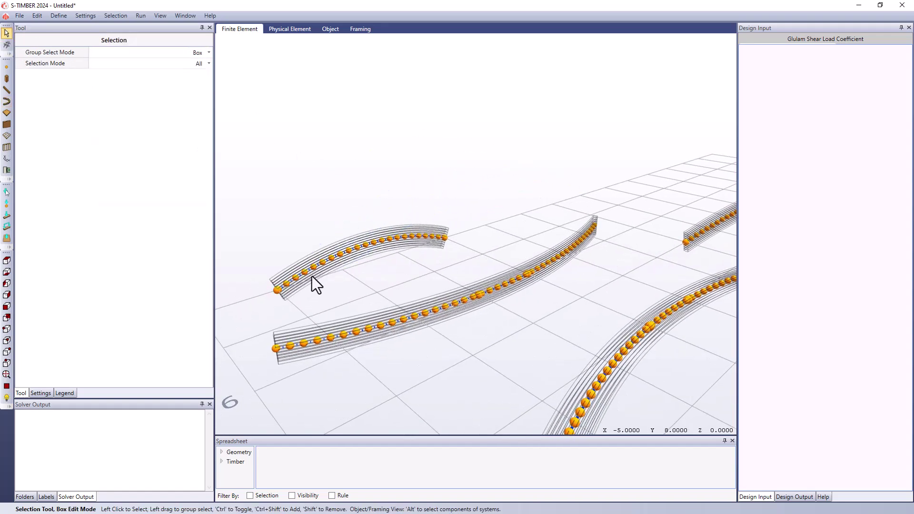
{"action": "scroll", "coordinate": [320, 270], "scroll_direction": "up", "scroll_amount": 2}
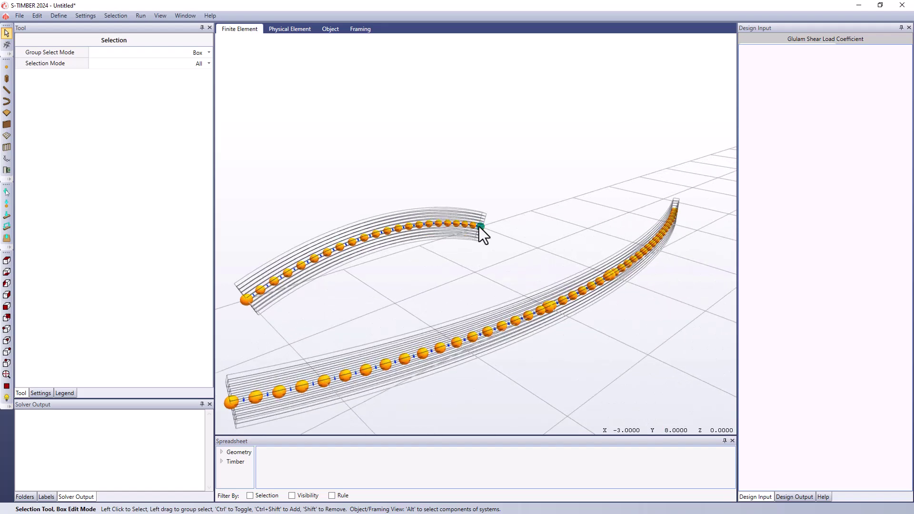
{"action": "scroll", "coordinate": [486, 245], "scroll_direction": "down", "scroll_amount": 2}
{"action": "middle_click_drag", "start_coordinate": [322, 264], "coordinate": [362, 296]}
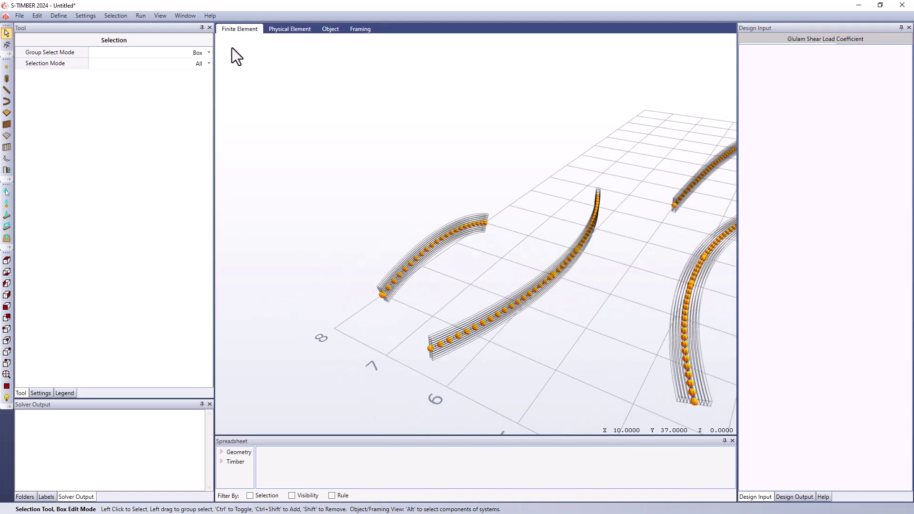
Return to the Object view and define a new 45-degree curved member curve with Discrete subdivision and 12 divisions
{"action": "left_click", "coordinate": [329, 30]}
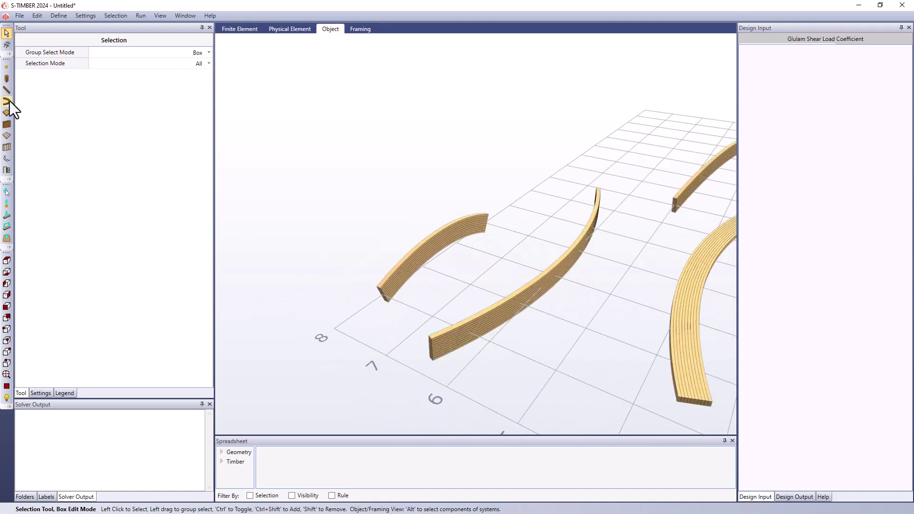
{"action": "left_click", "coordinate": [10, 101]}
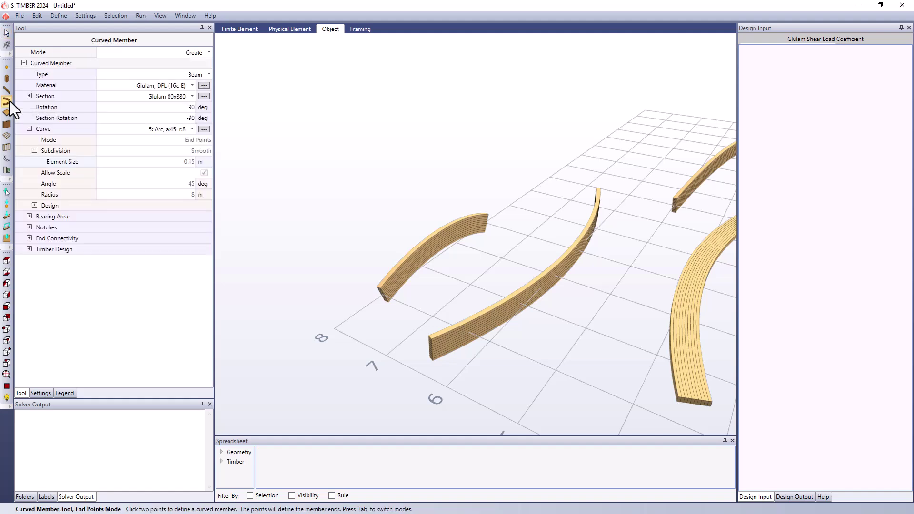
{"action": "left_click", "coordinate": [176, 128]}
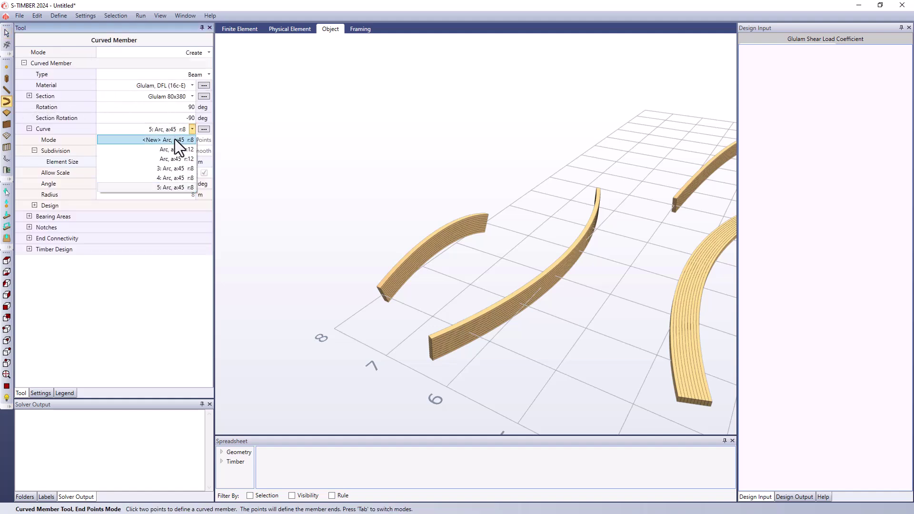
{"action": "left_click", "coordinate": [177, 141]}
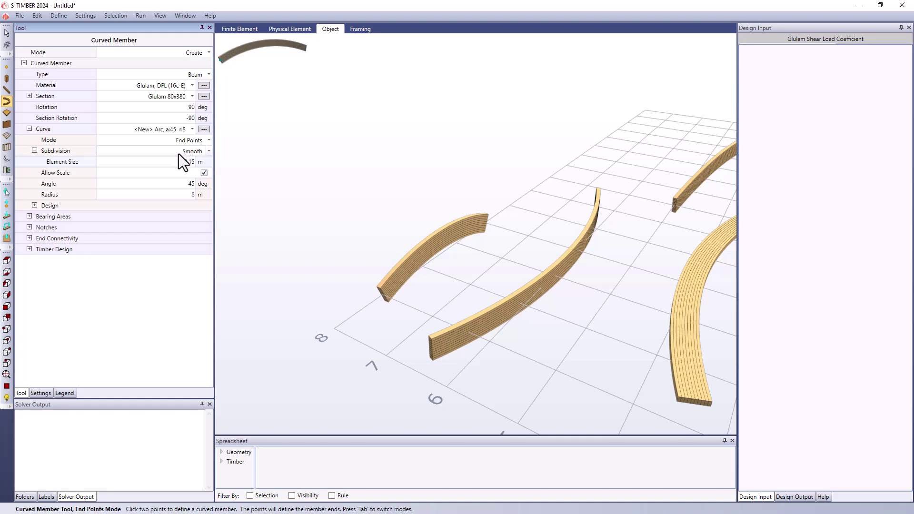
{"action": "left_click", "coordinate": [179, 153]}
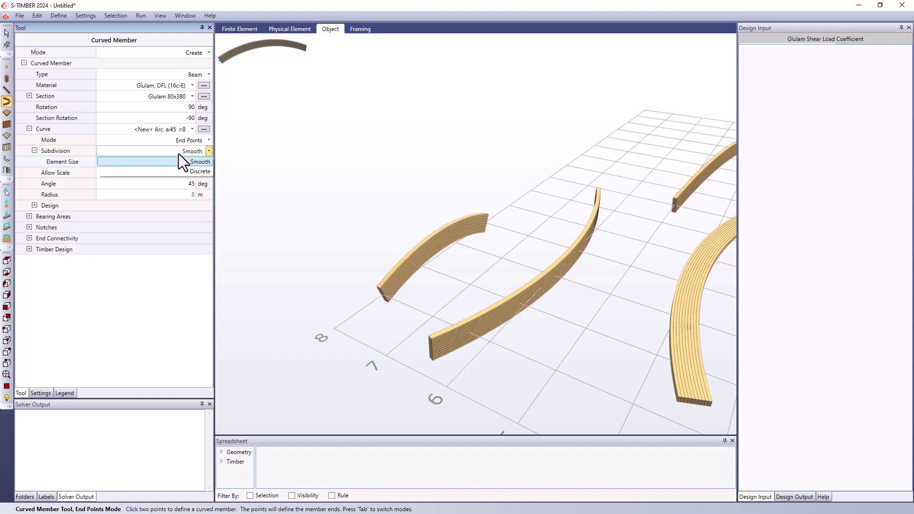
{"action": "left_click", "coordinate": [188, 171]}
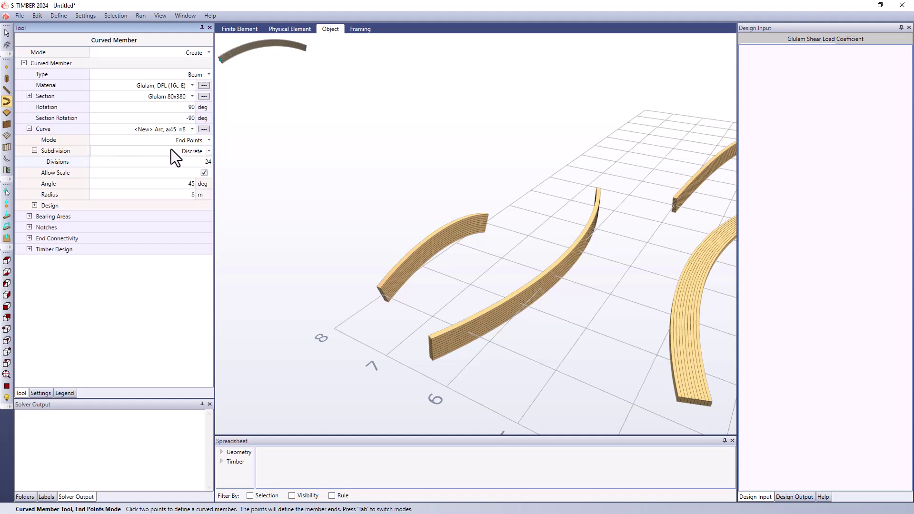
{"action": "left_click", "coordinate": [197, 164]}
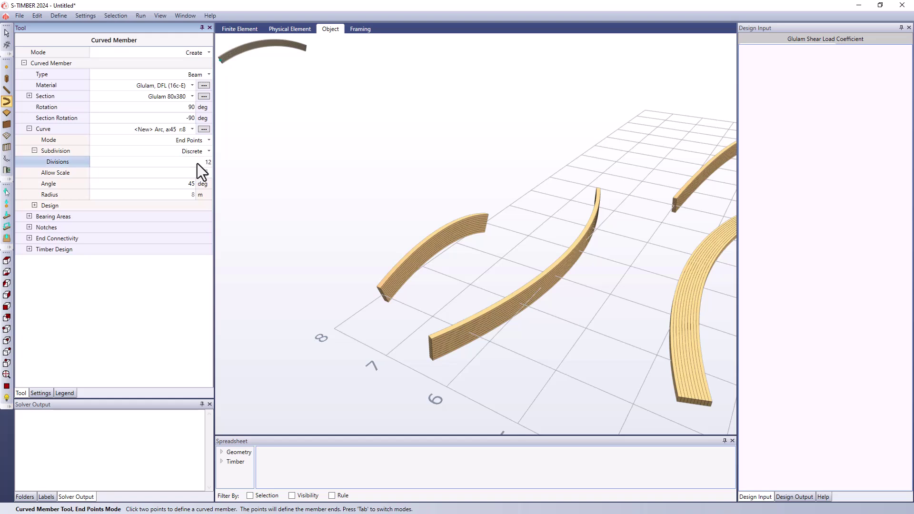
{"action": "type", "text": "12"}
{"action": "key", "text": "Return"}
Place a beam with the discrete curve from (-6, 9, 0) to (-3, 9, 0)
{"action": "scroll", "coordinate": [352, 274], "scroll_direction": "up", "scroll_amount": 3}
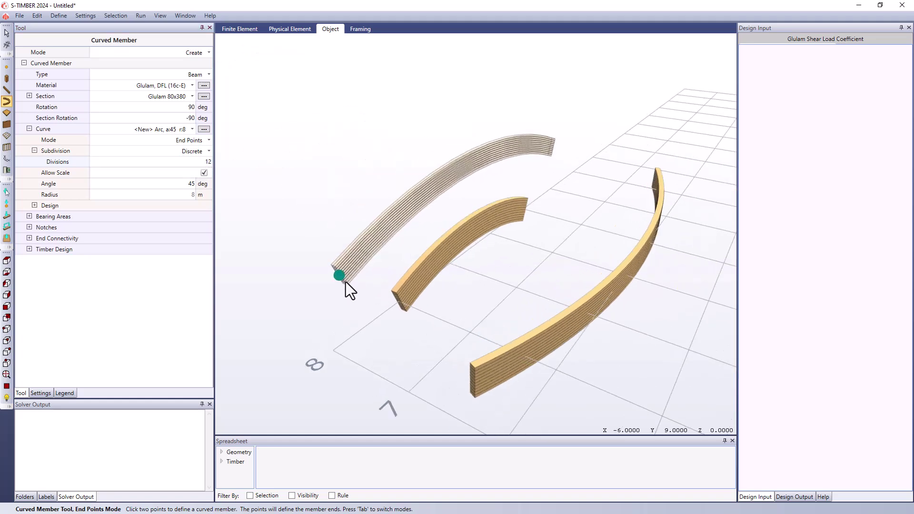
{"action": "left_click", "coordinate": [346, 282]}
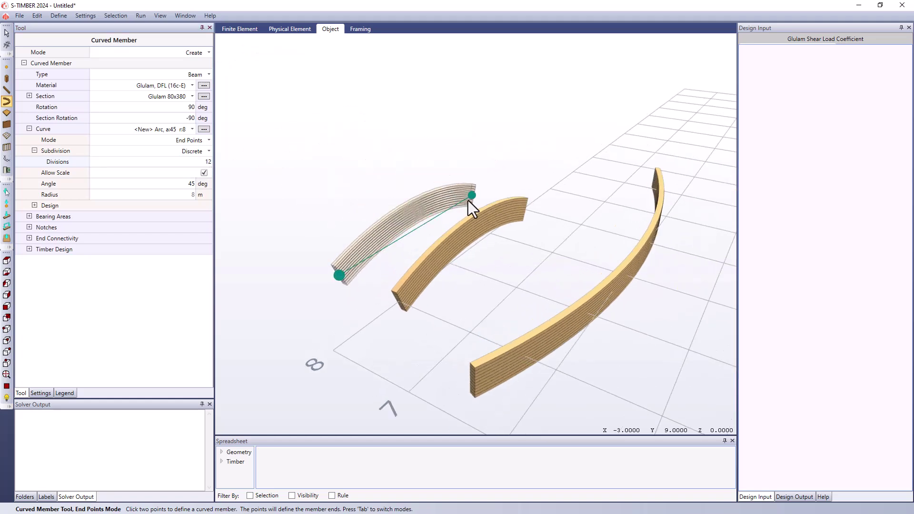
{"action": "left_click", "coordinate": [467, 201]}
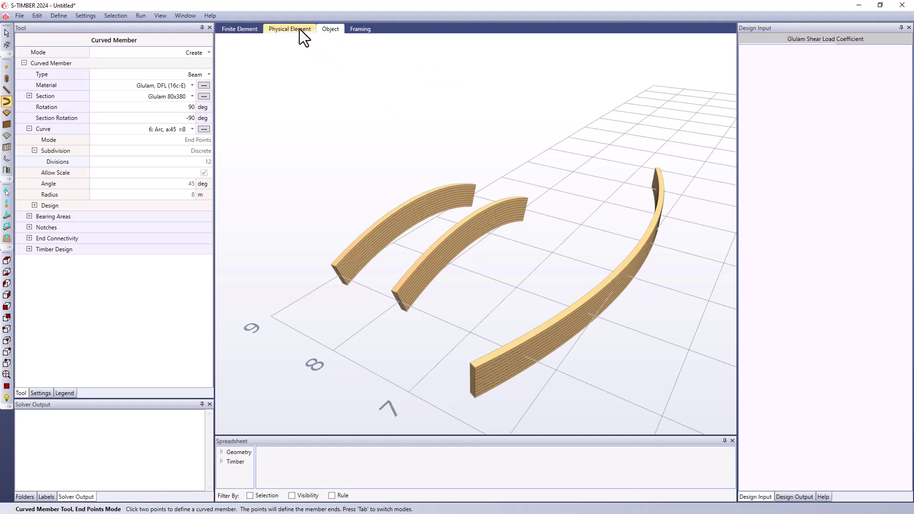
Compare the element divisions of the discrete and smooth beams in the Finite Element view, and return to the Object view
{"action": "left_click", "coordinate": [9, 31]}
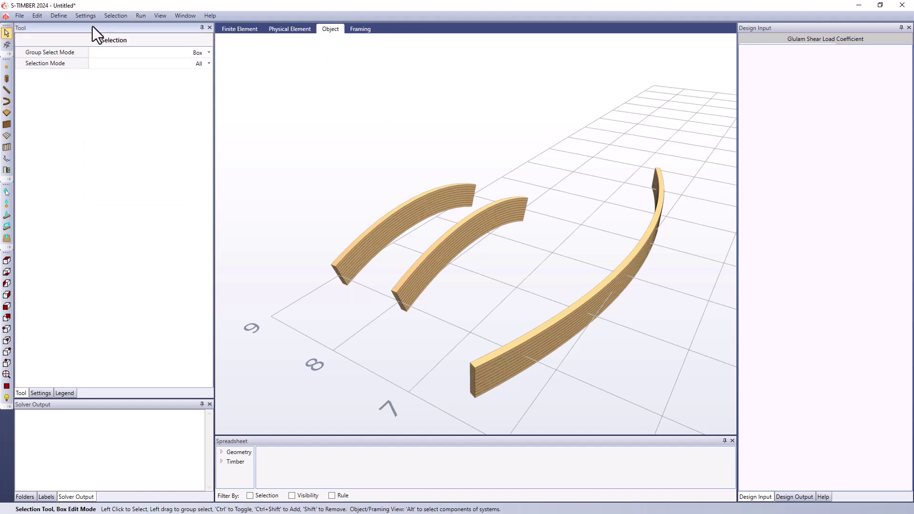
{"action": "left_click", "coordinate": [238, 28]}
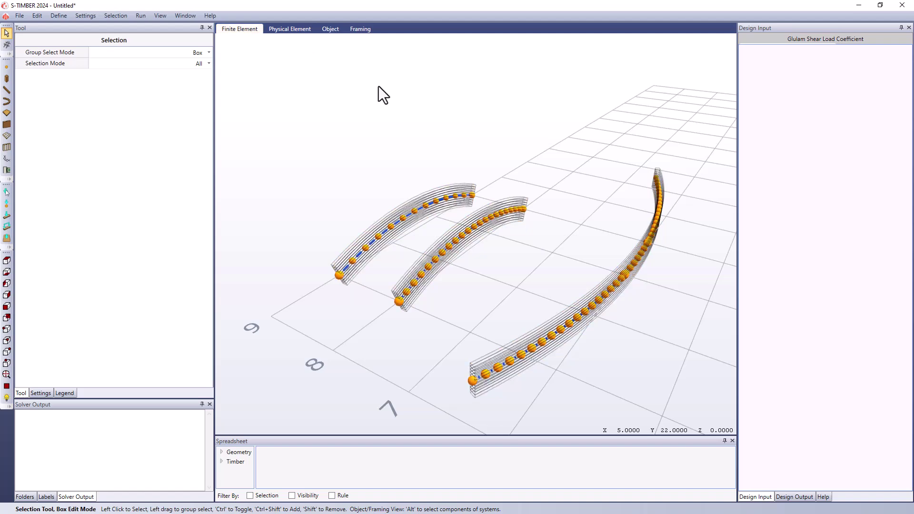
{"action": "scroll", "coordinate": [437, 158], "scroll_direction": "up", "scroll_amount": 3}
{"action": "middle_click_drag", "start_coordinate": [455, 291], "coordinate": [432, 269]}
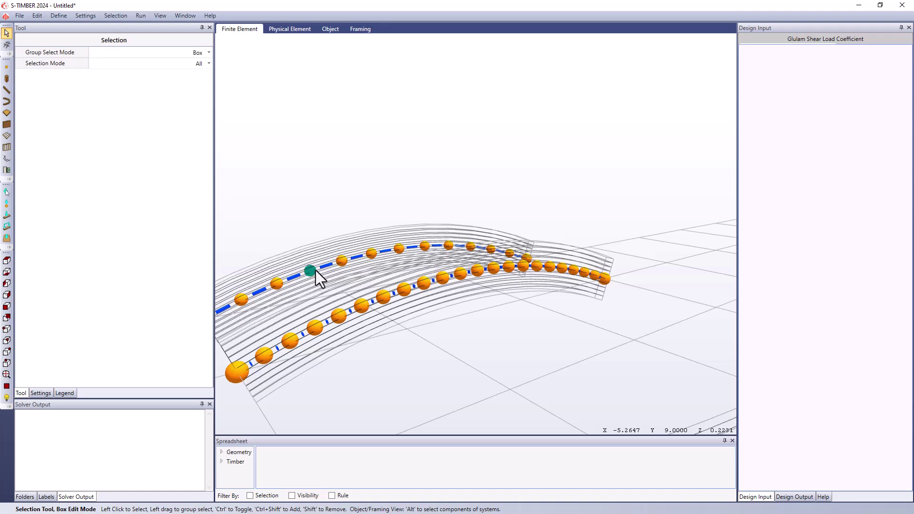
{"action": "middle_click_drag", "start_coordinate": [305, 281], "coordinate": [319, 297]}
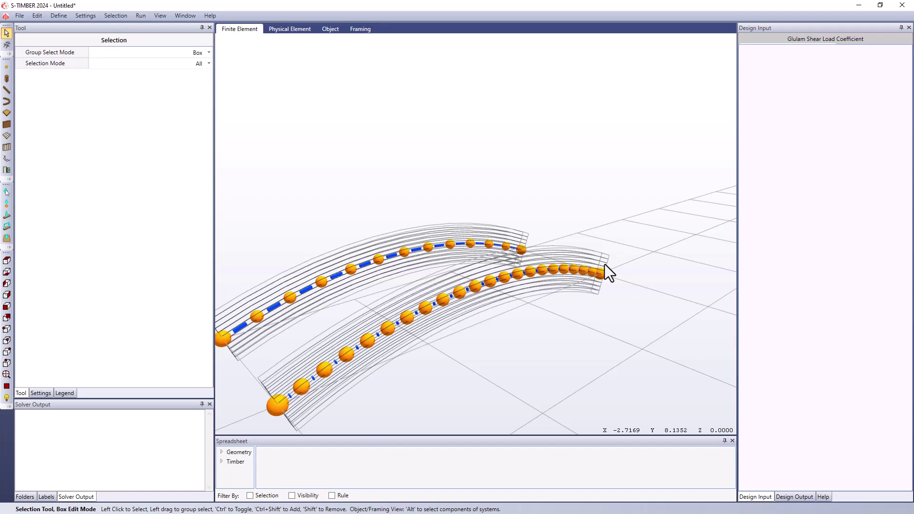
{"action": "mouse_move", "coordinate": [558, 298]}
{"action": "middle_mouse_down"}
{"action": "mouse_move", "coordinate": [580, 315]}
{"action": "mouse_move", "coordinate": [560, 292]}
{"action": "mouse_move", "coordinate": [505, 277]}
{"action": "mouse_move", "coordinate": [510, 286]}
{"action": "middle_mouse_up"}
{"action": "scroll", "coordinate": [567, 302], "scroll_direction": "down", "scroll_amount": 5}
{"action": "scroll", "coordinate": [505, 277], "scroll_direction": "down", "scroll_amount": 1}
{"action": "left_click", "coordinate": [330, 29]}
{"action": "middle_click_drag", "start_coordinate": [580, 235], "coordinate": [469, 197]}
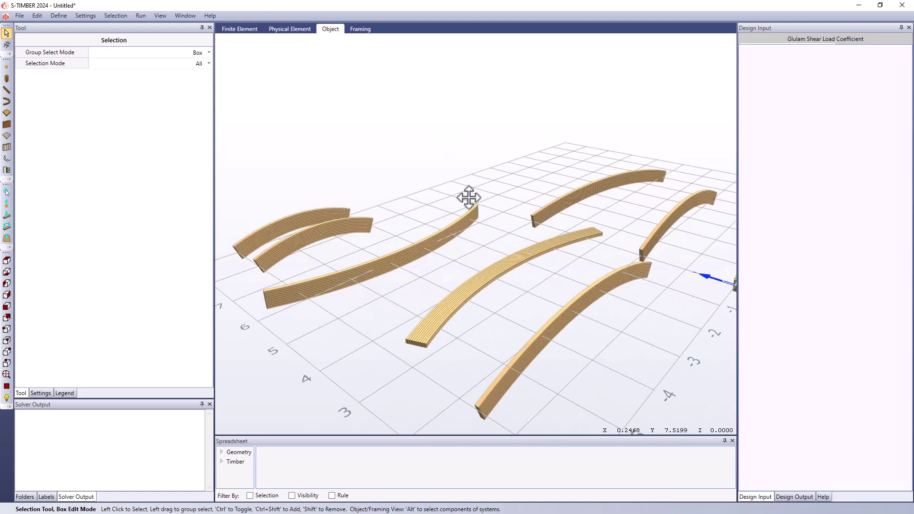